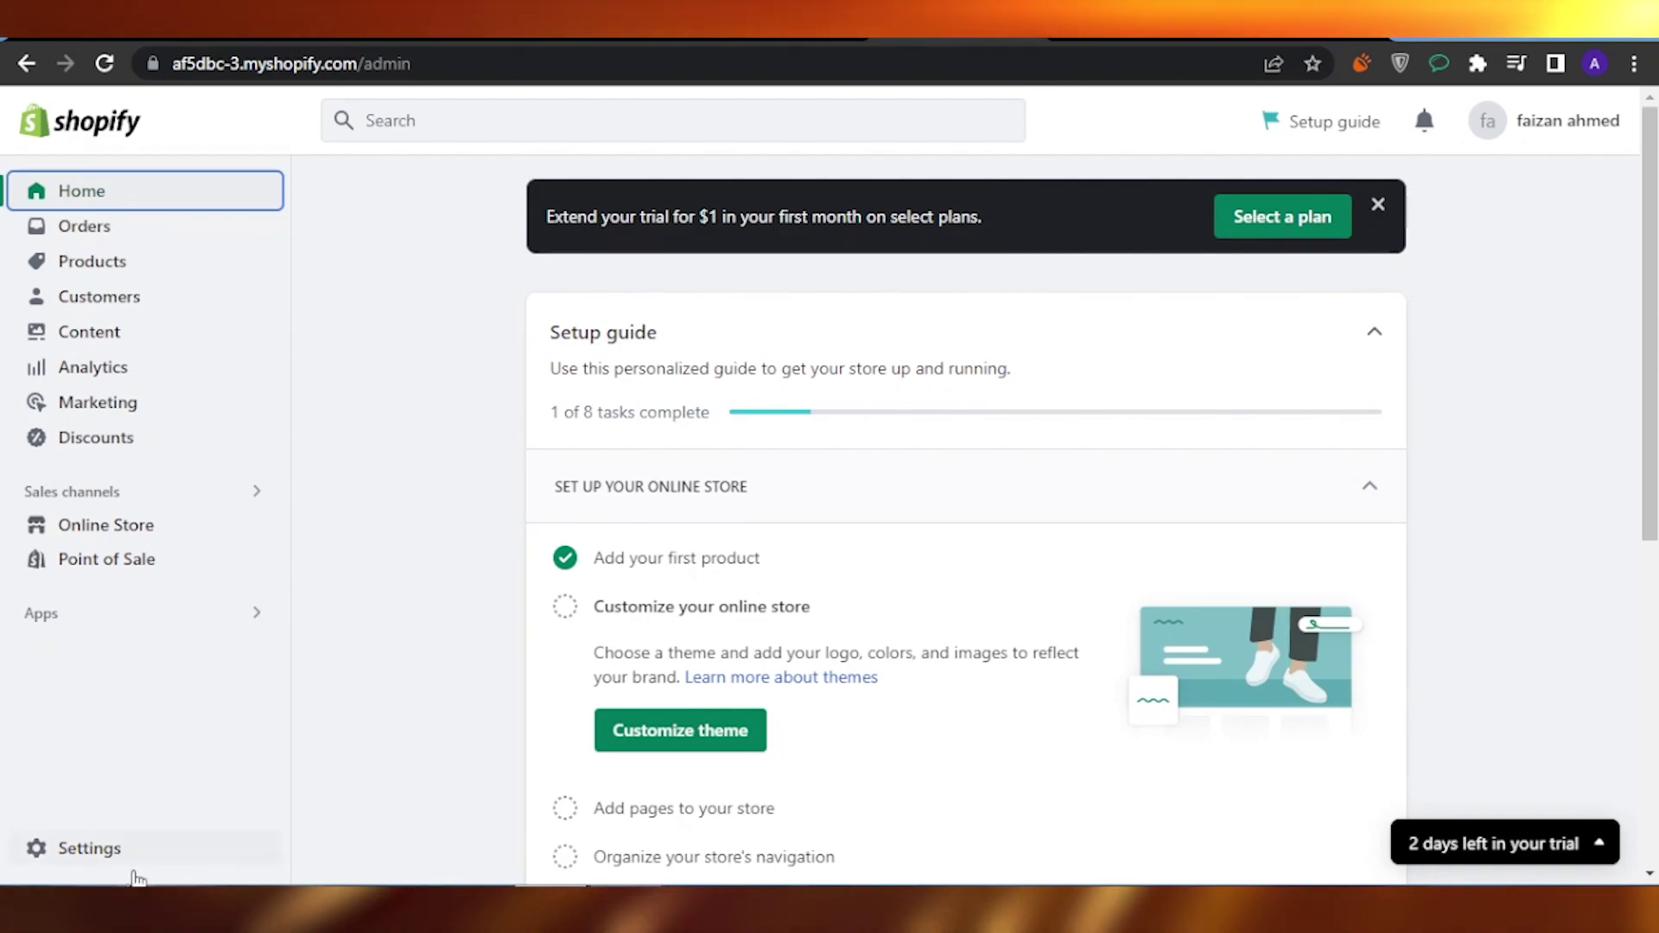
# Open store Settings and go to the Shipping and delivery page.
pyautogui.click(91, 850)
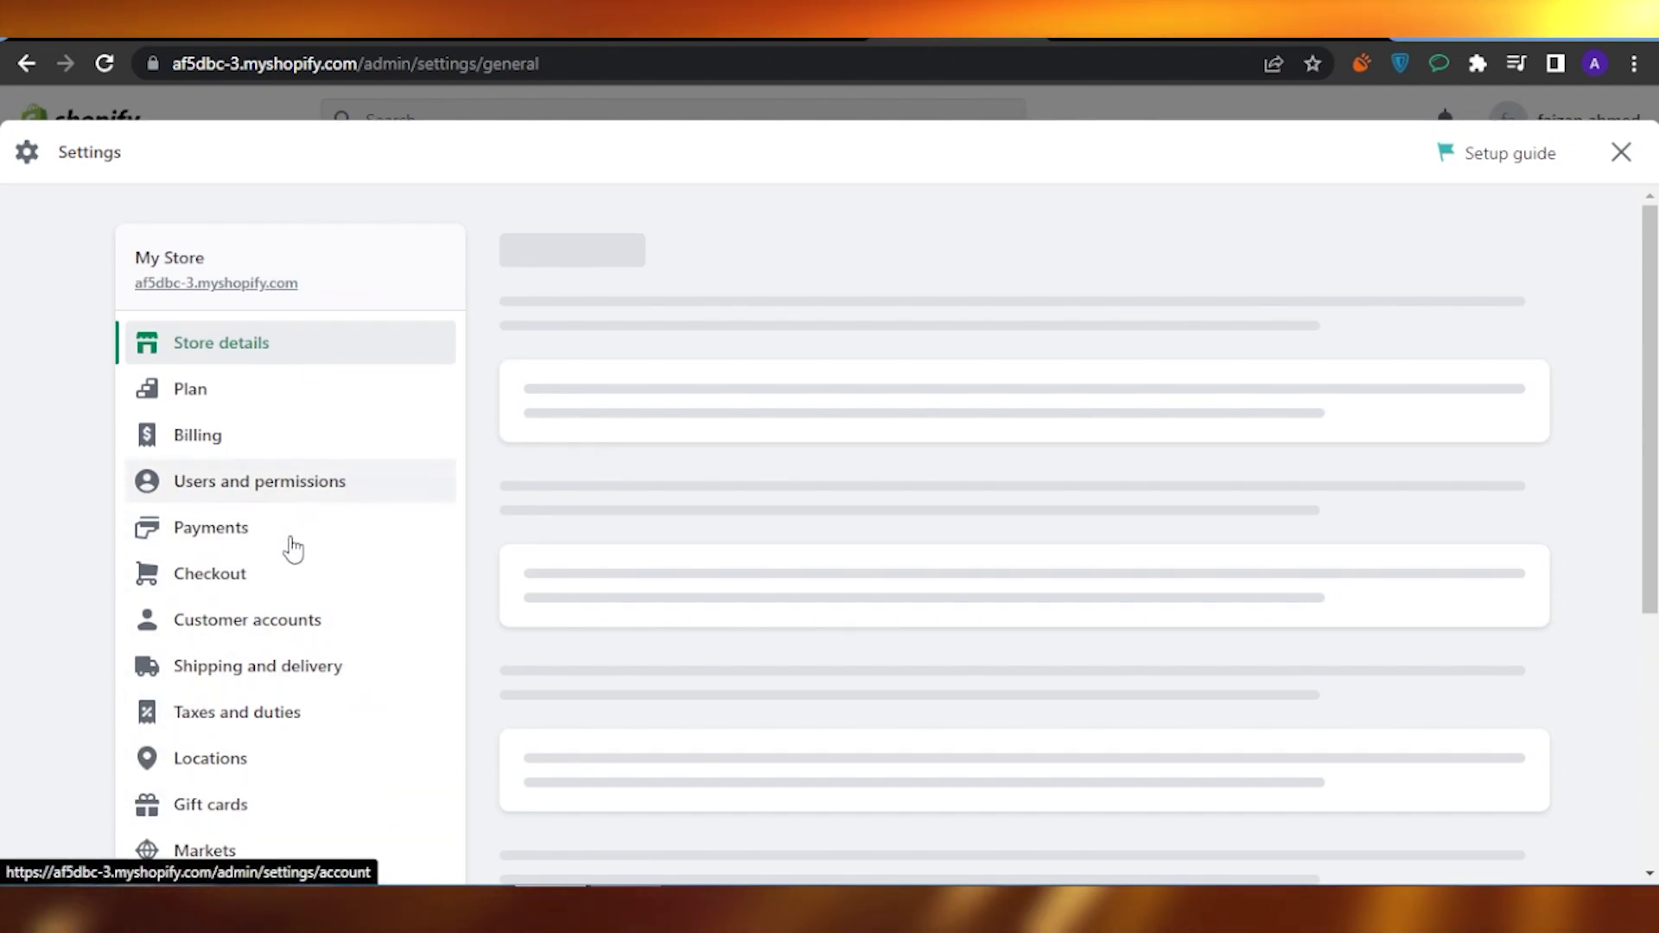
pyautogui.click(293, 670)
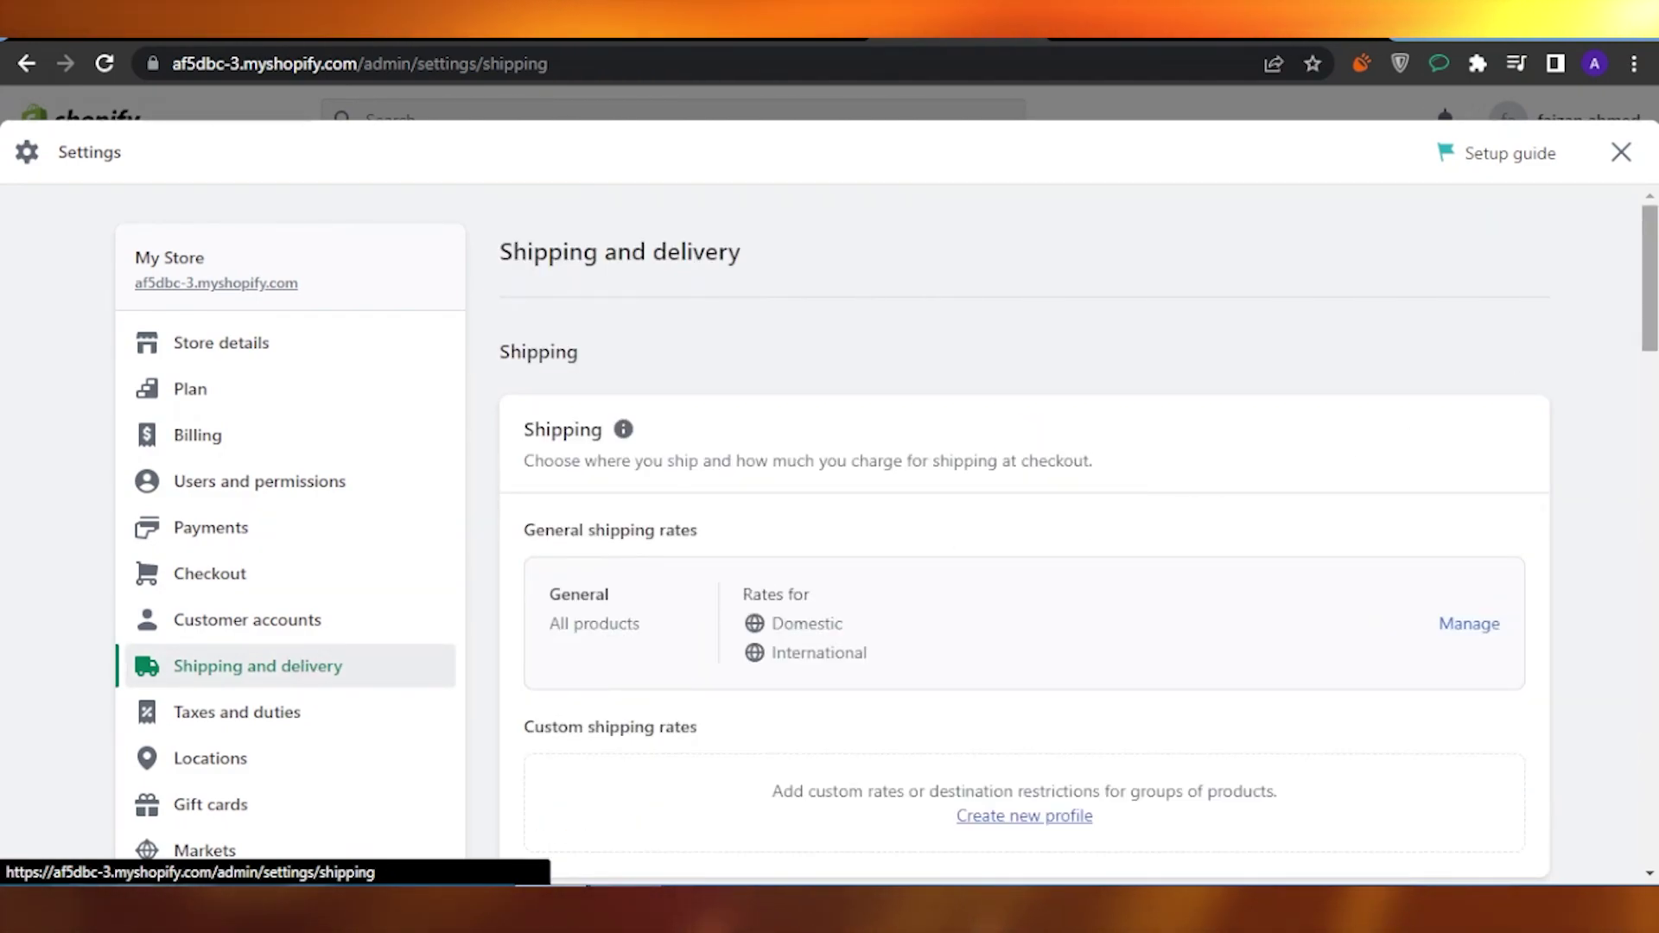
pyautogui.scroll(-5, 1311, 488)
pyautogui.scroll(5, 1523, 433)
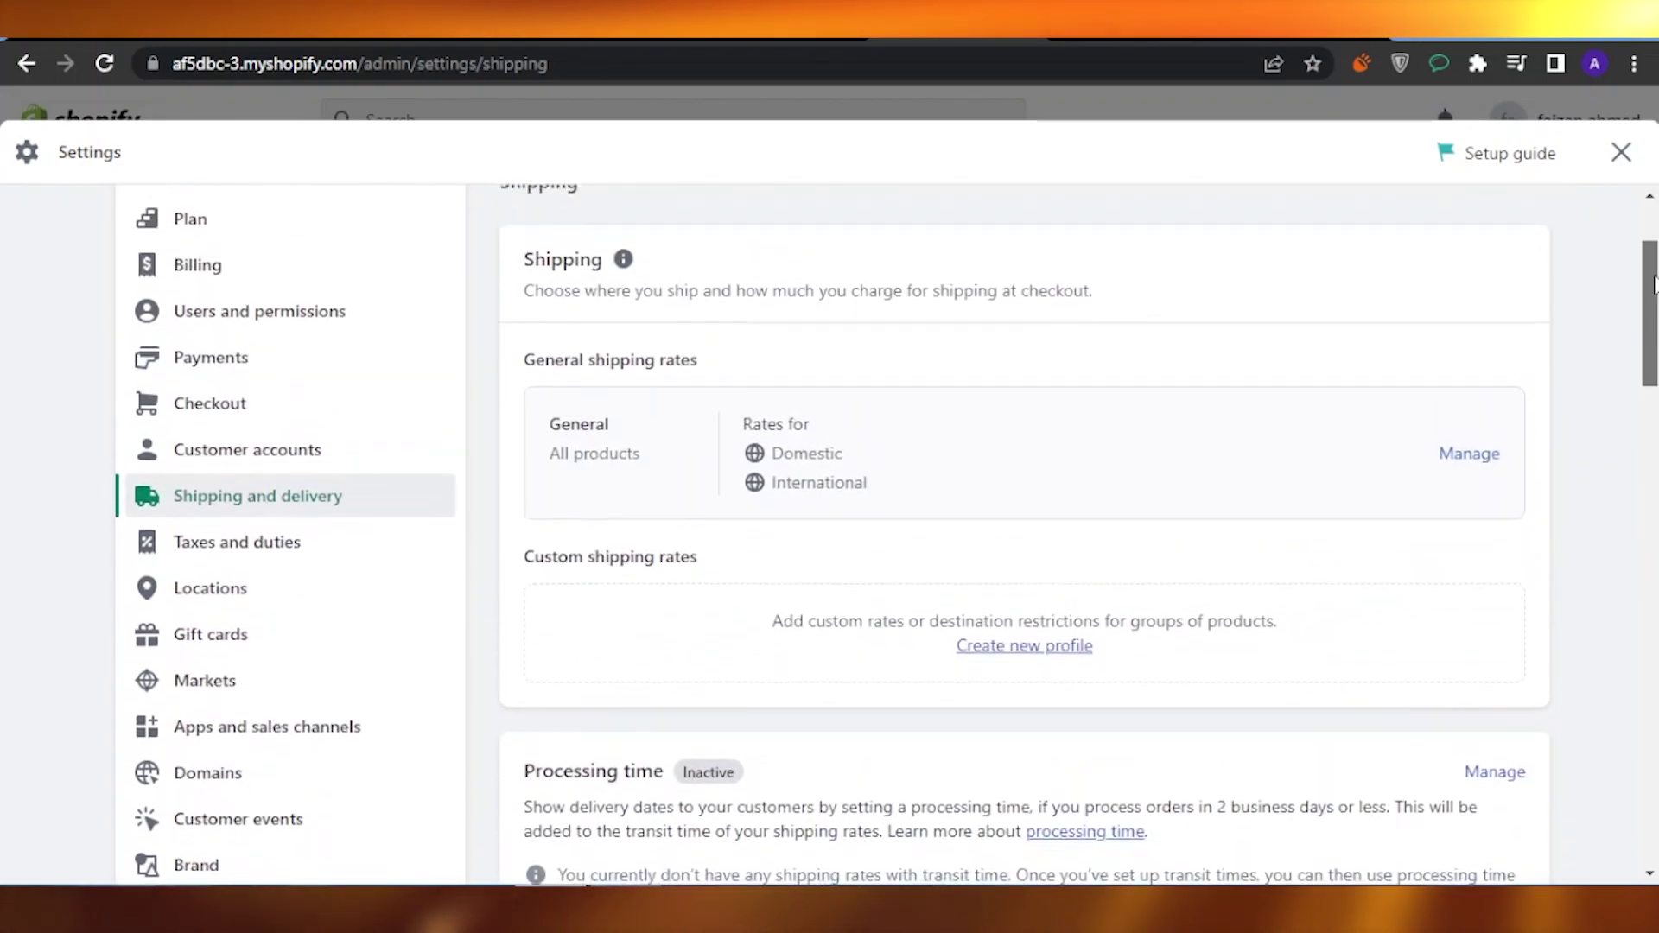
# Open the General shipping profile and show the International zone's market details.
pyautogui.click(1466, 464)
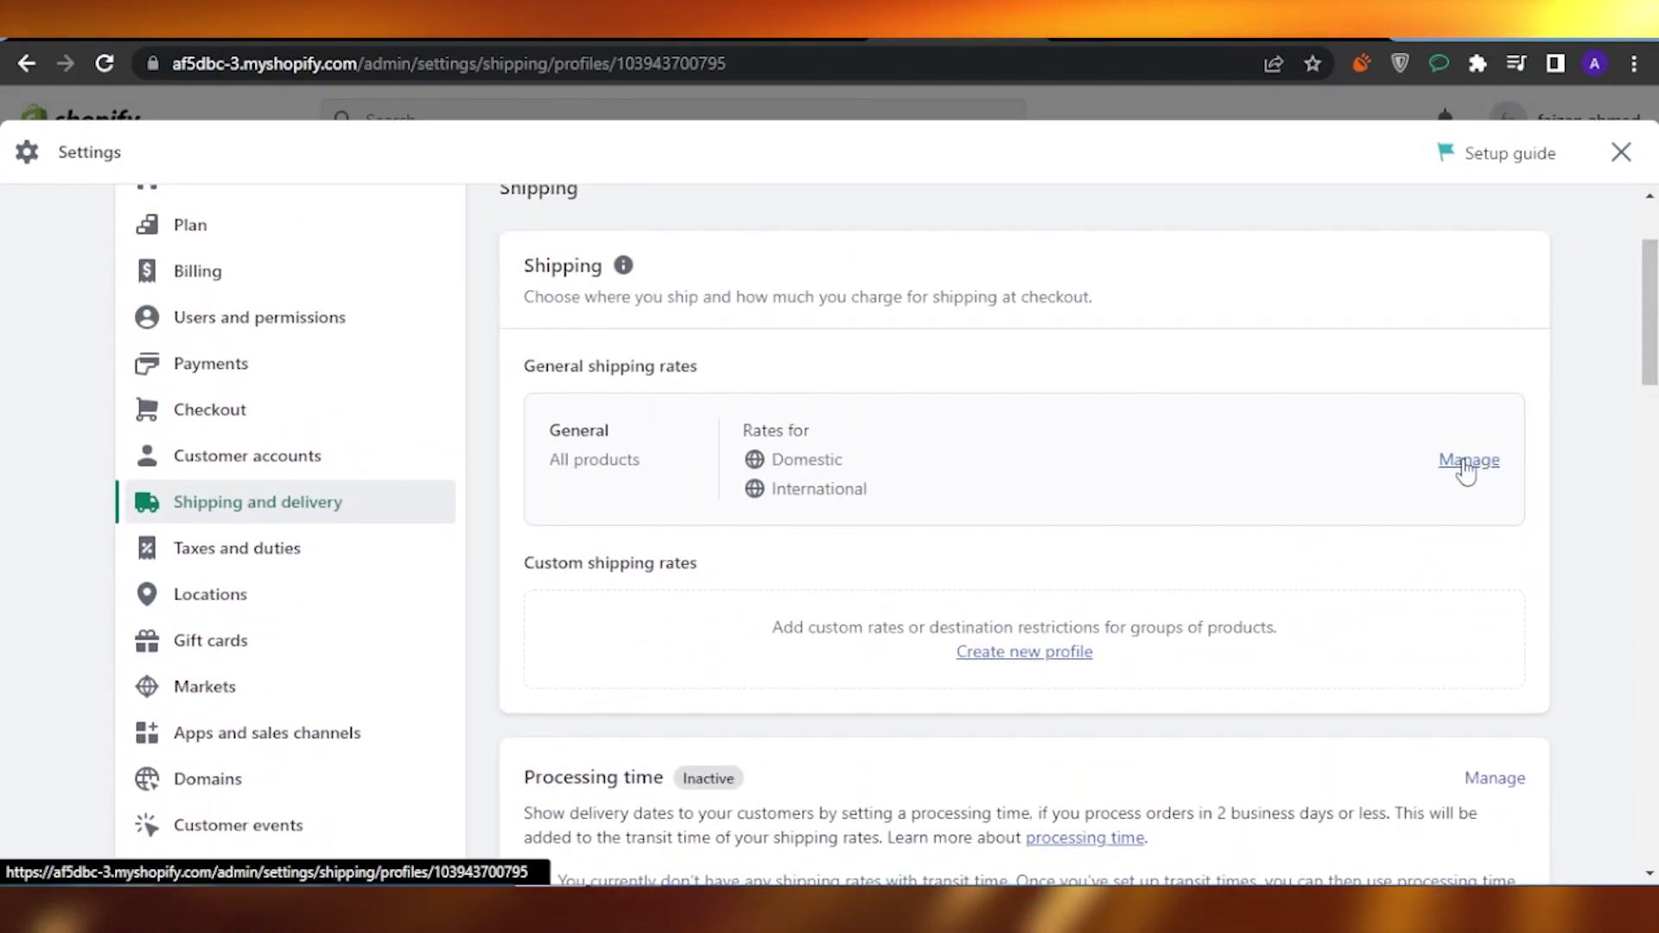
pyautogui.scroll(-1, 1024, 532)
pyautogui.scroll(-4, 1024, 532)
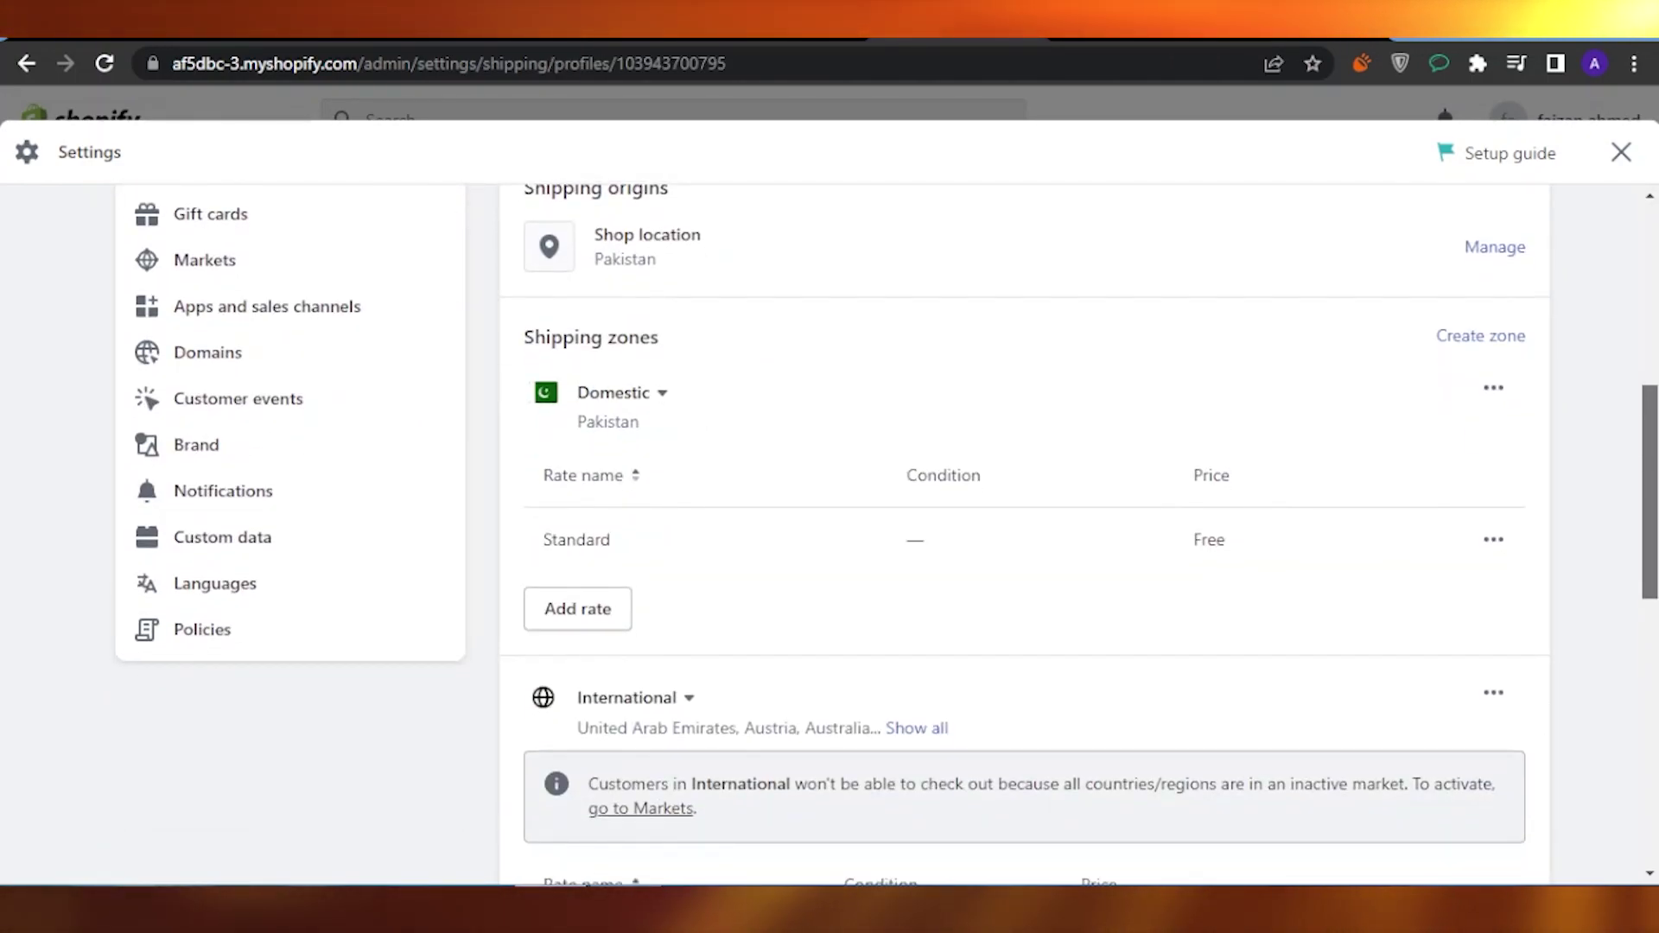
pyautogui.scroll(1, 1025, 532)
pyautogui.scroll(-2, 1024, 532)
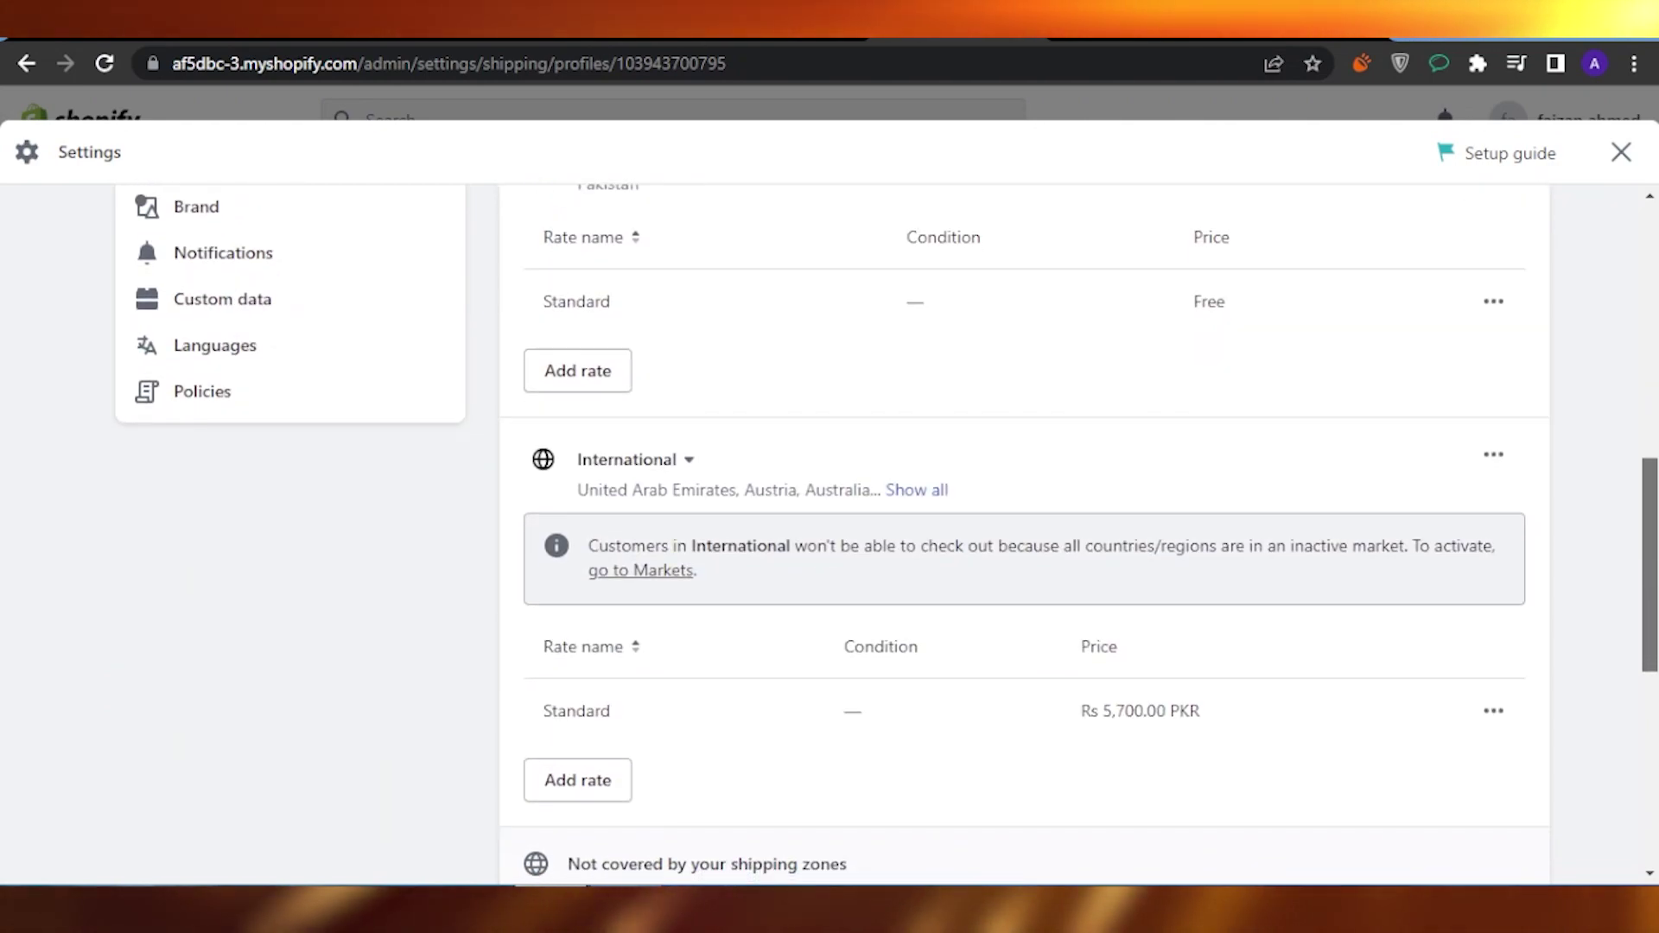
pyautogui.scroll(-1, 1024, 532)
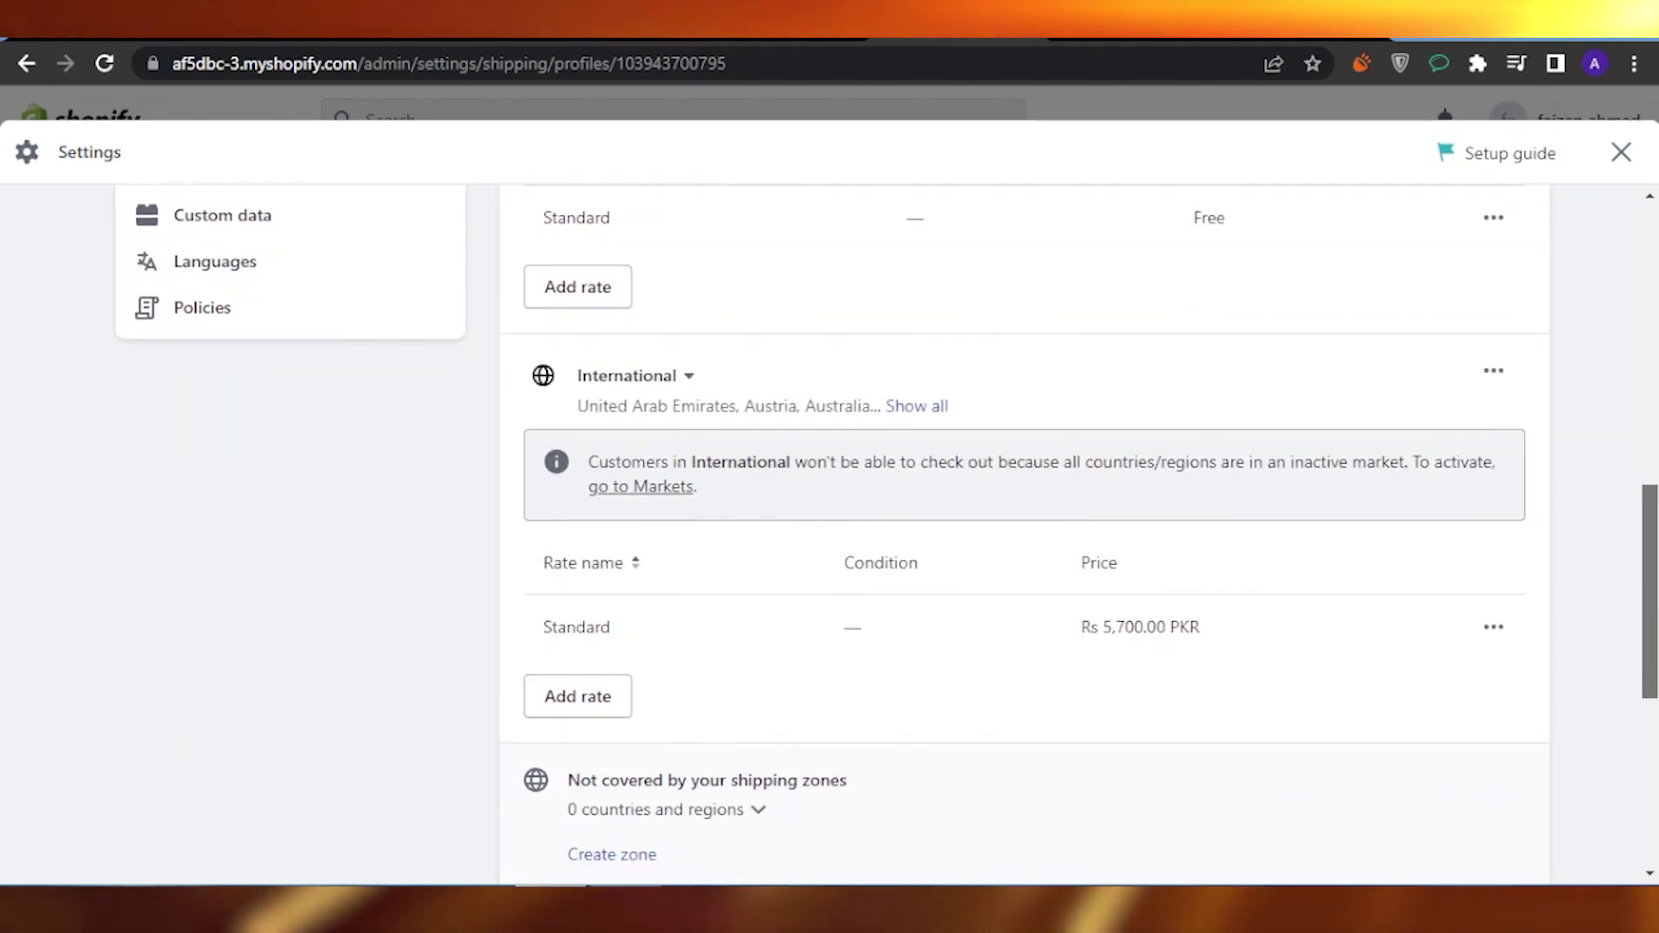
pyautogui.click(689, 376)
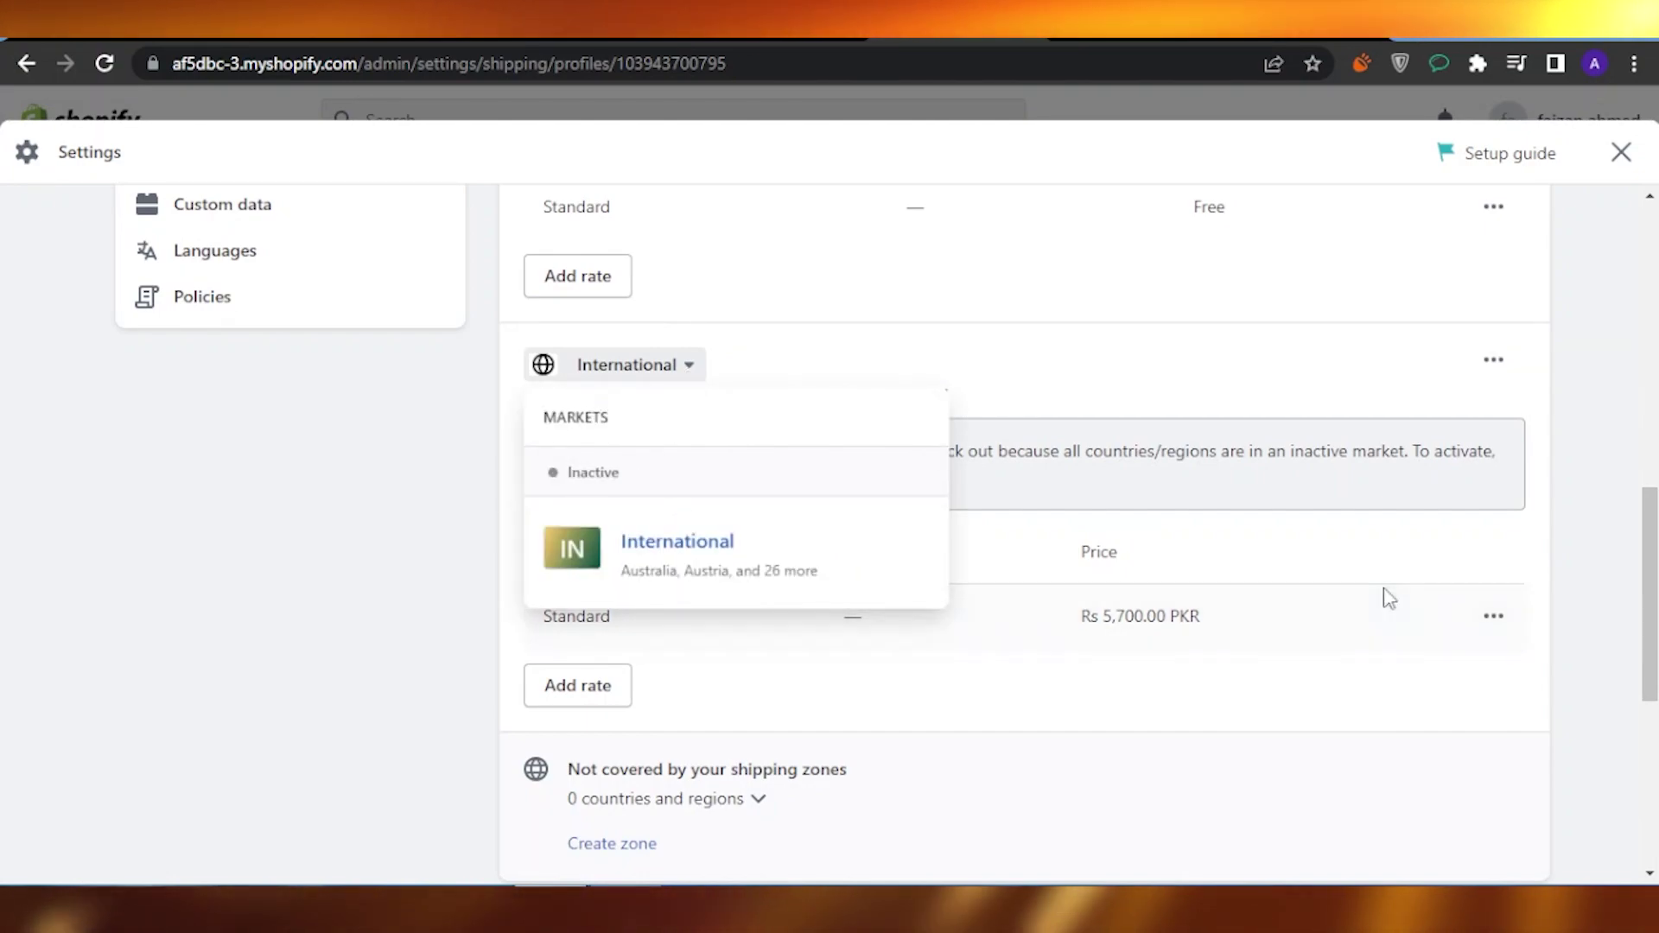
pyautogui.scroll(5, 1382, 592)
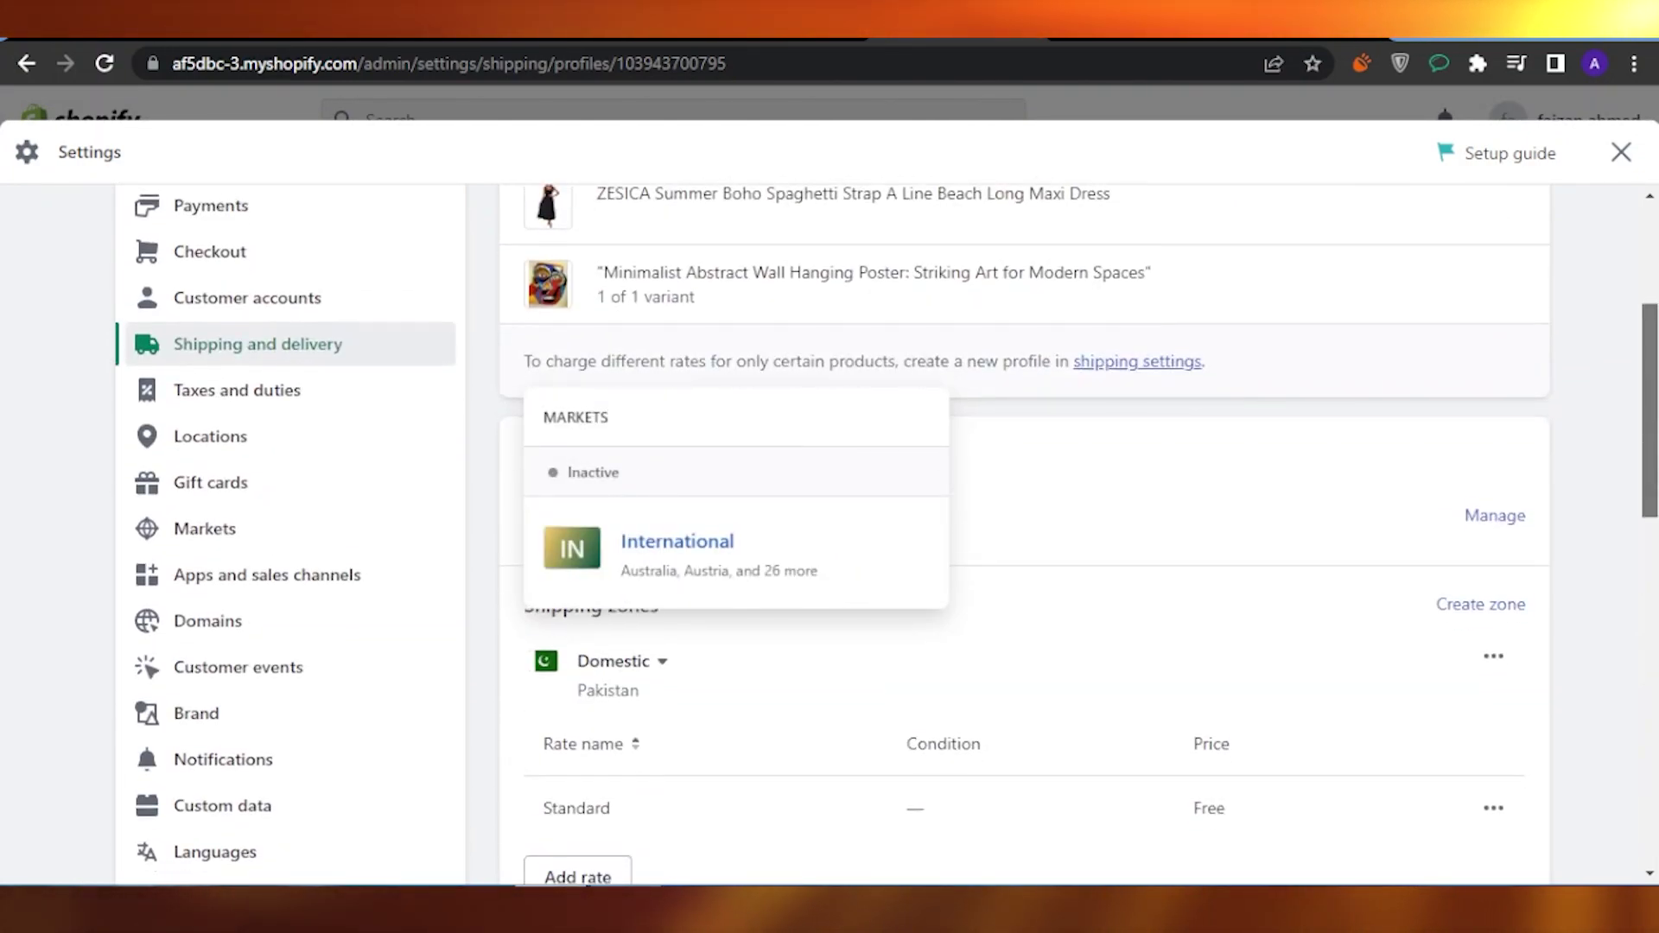
pyautogui.scroll(-2, 1024, 558)
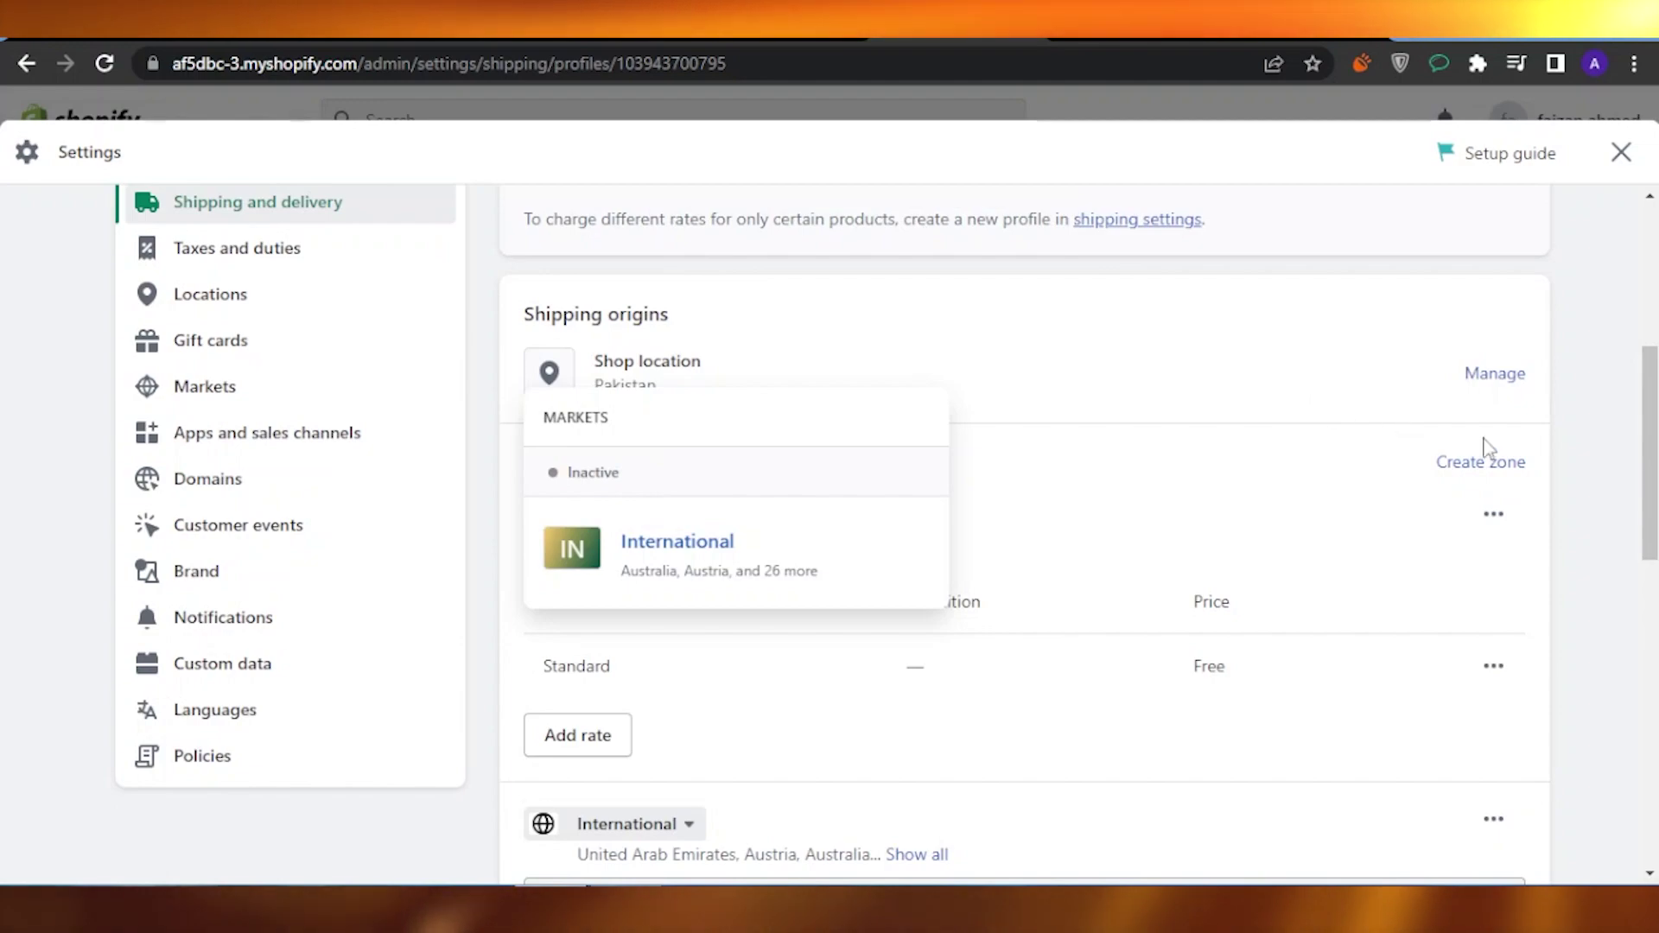
# Try creating a new zone with a Europe country search, then cancel it.
pyautogui.click(1511, 470)
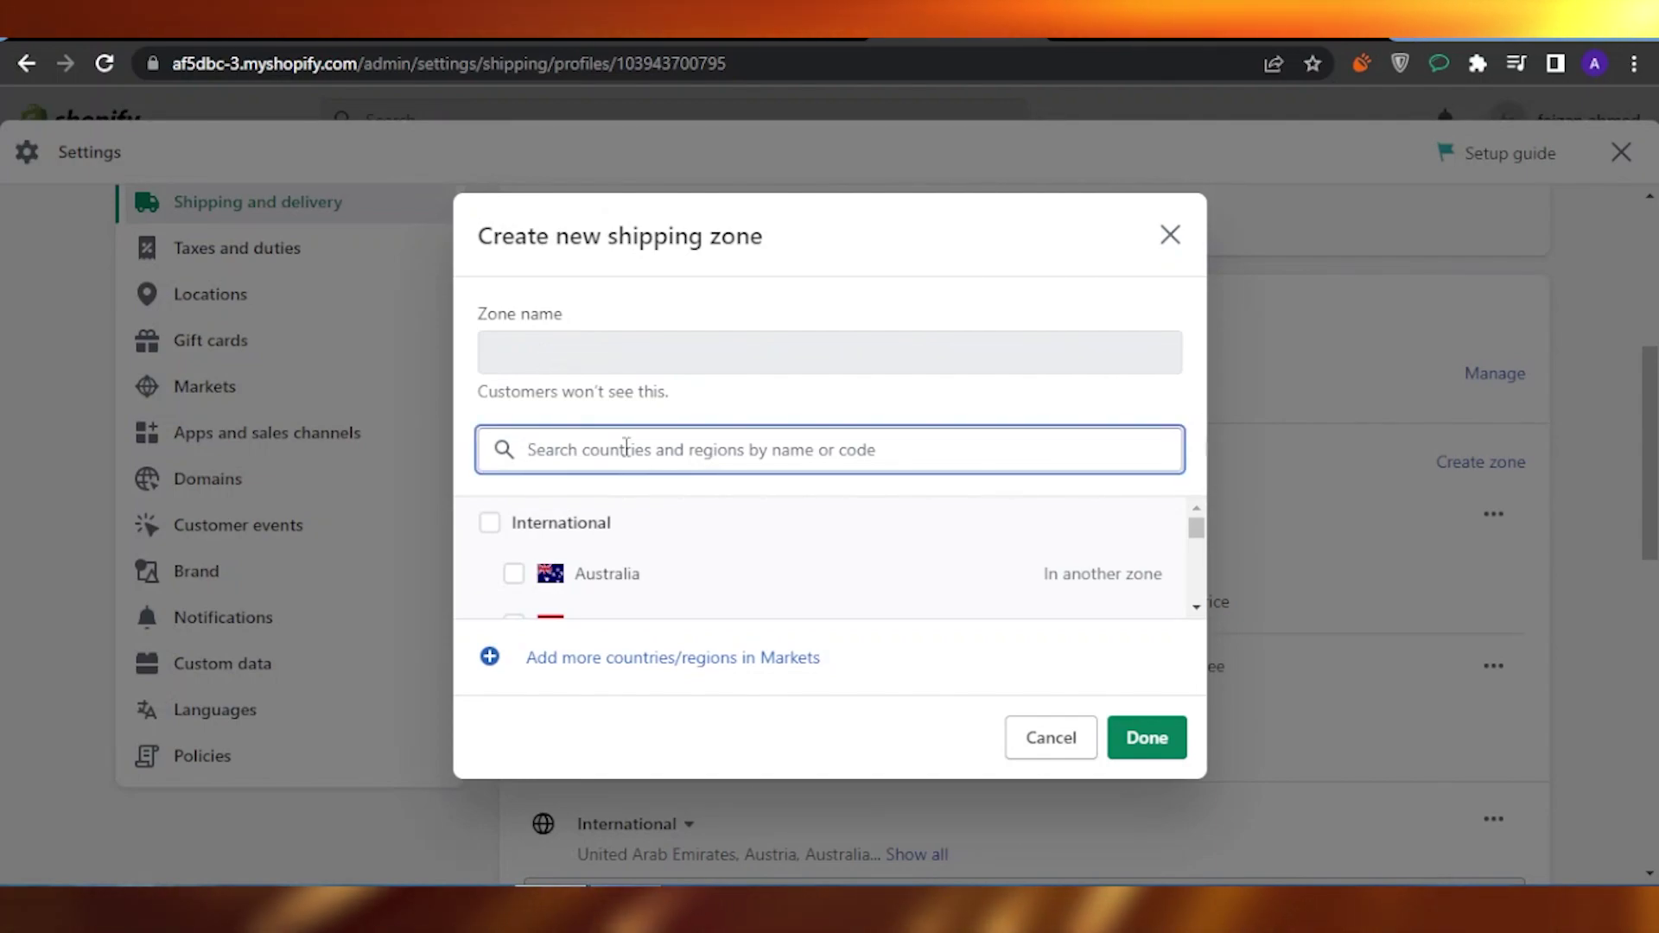
pyautogui.write('a')
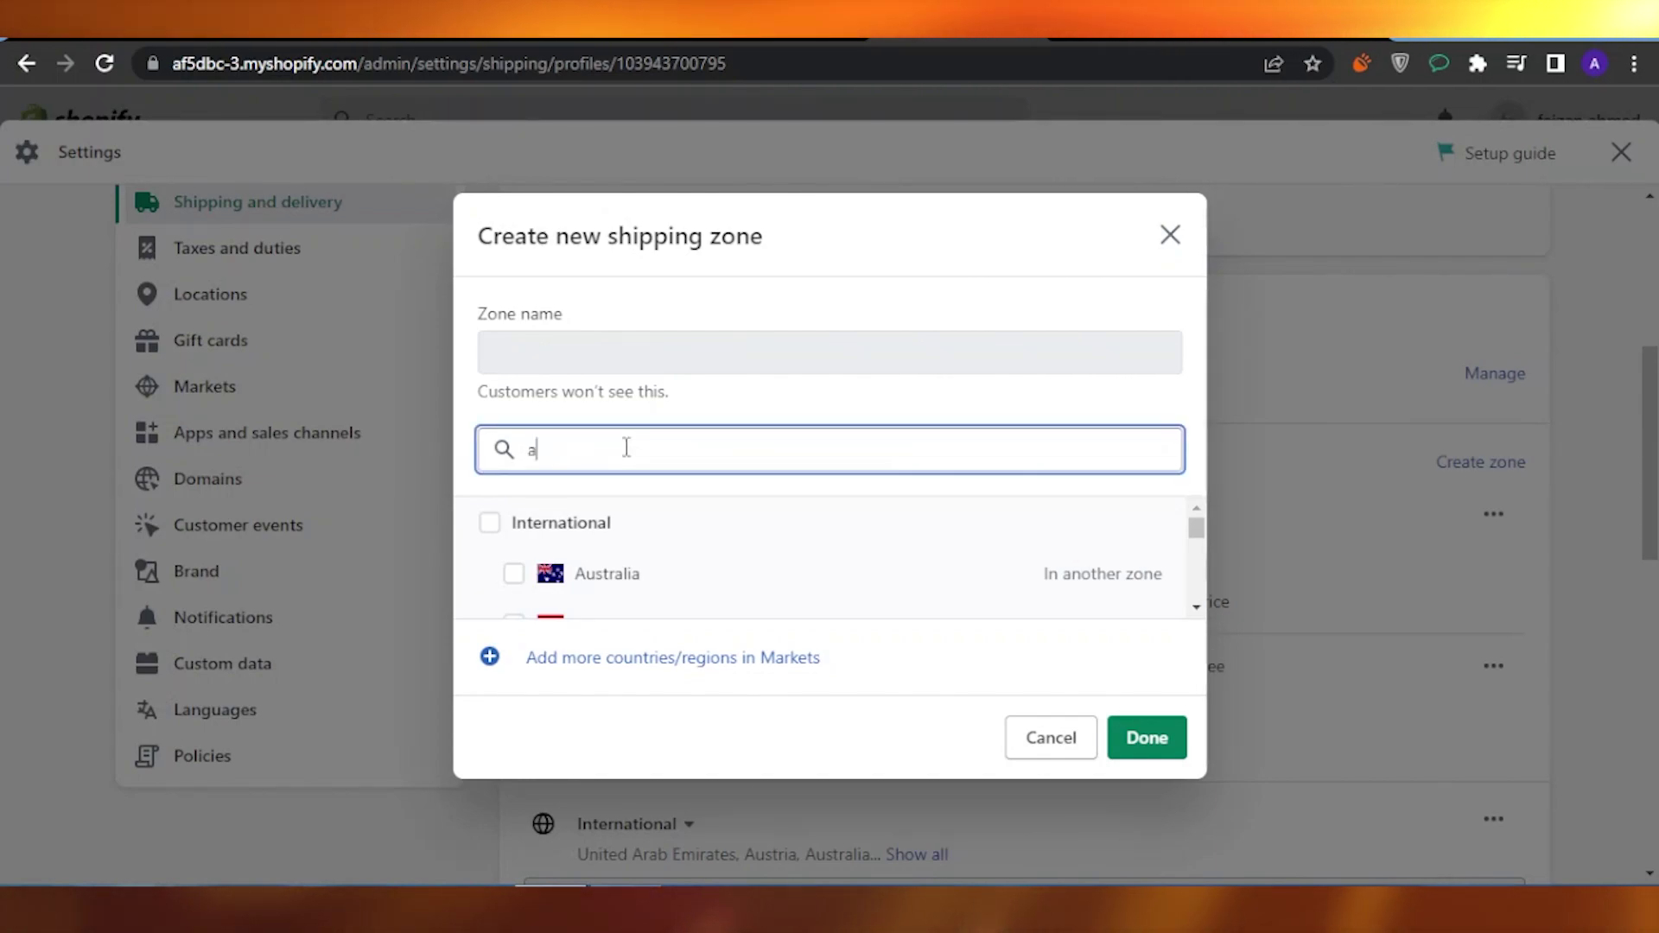
pyautogui.write('merica')
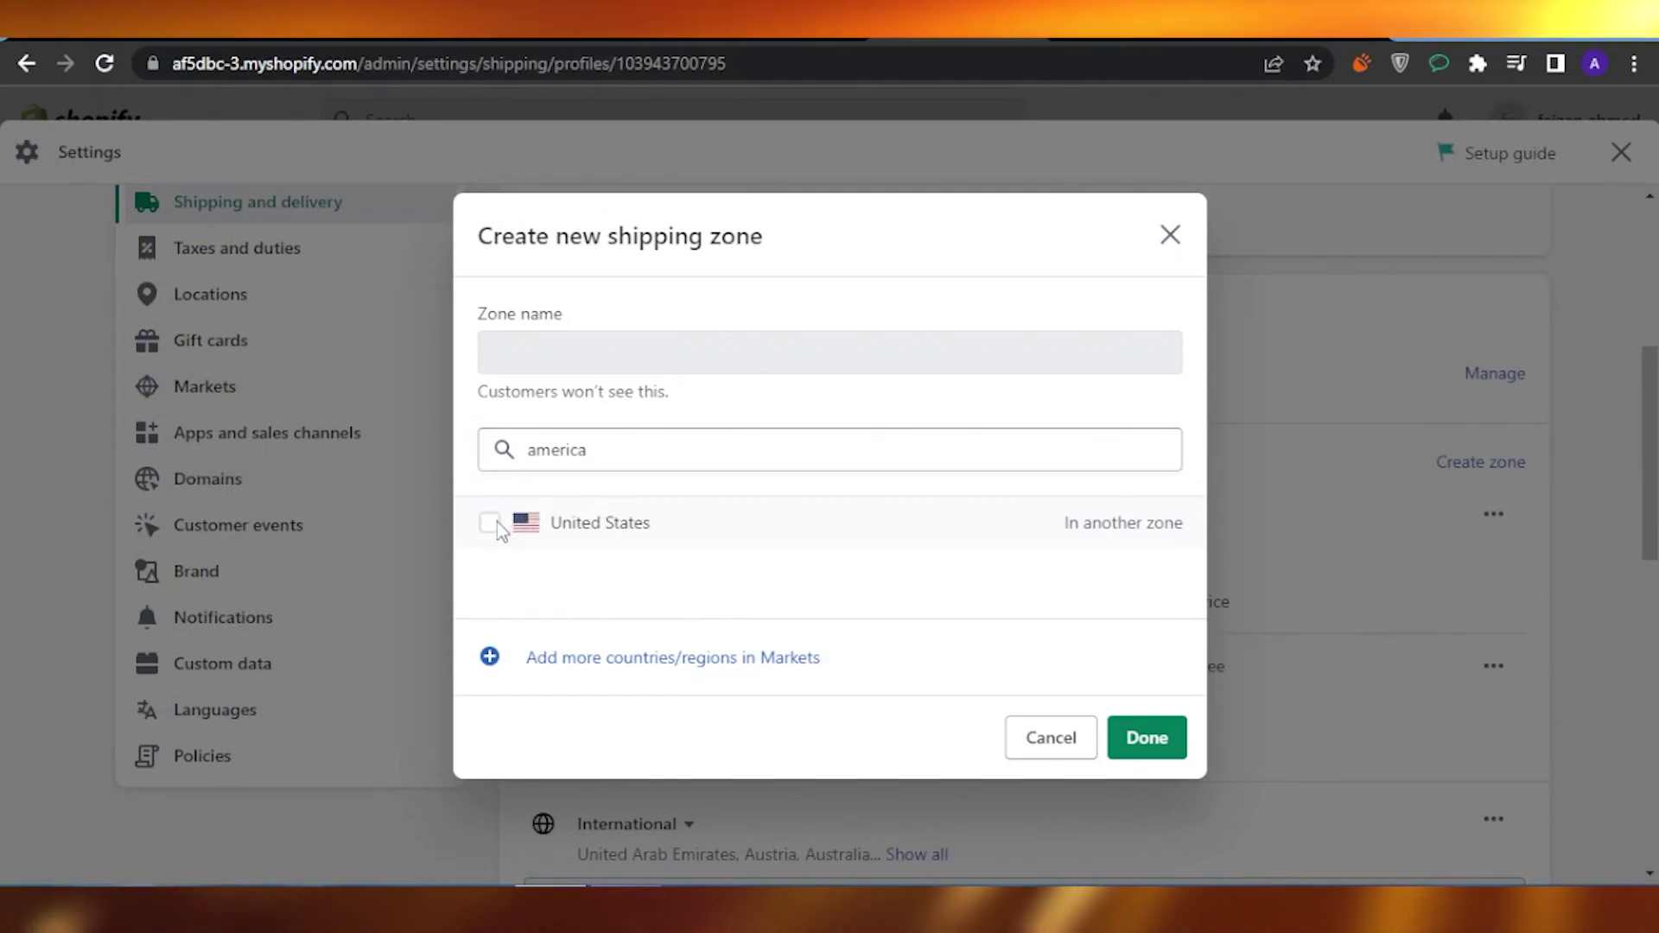
pyautogui.hotkey('ctrl', 'a')
pyautogui.write('europe')
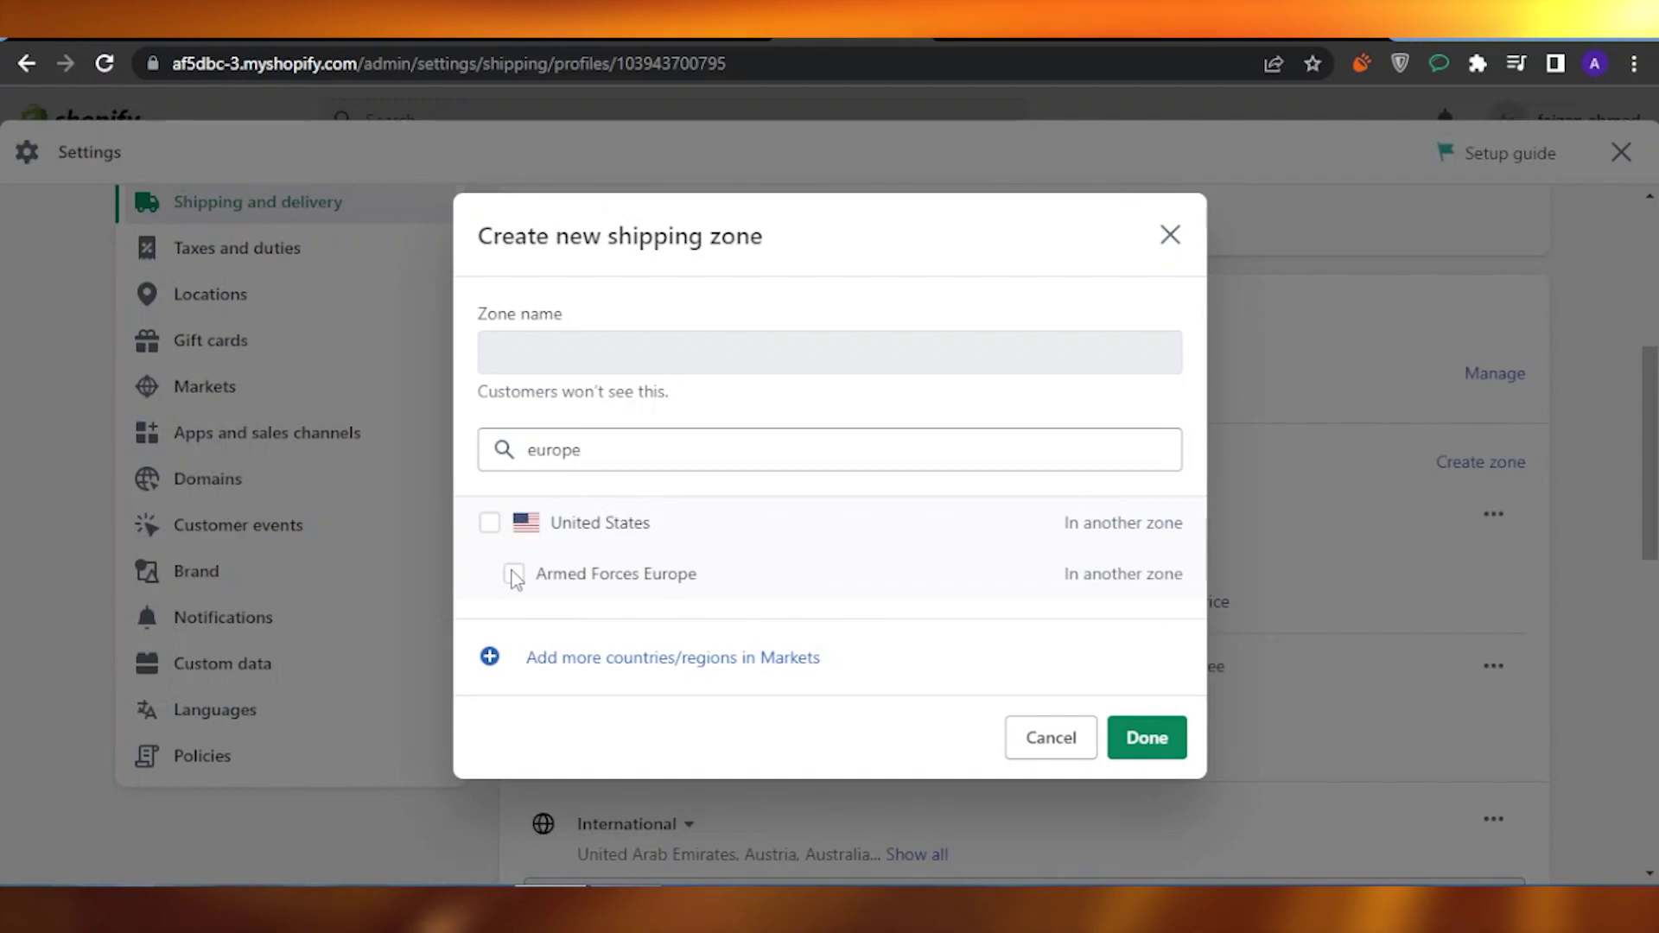
pyautogui.click(1155, 740)
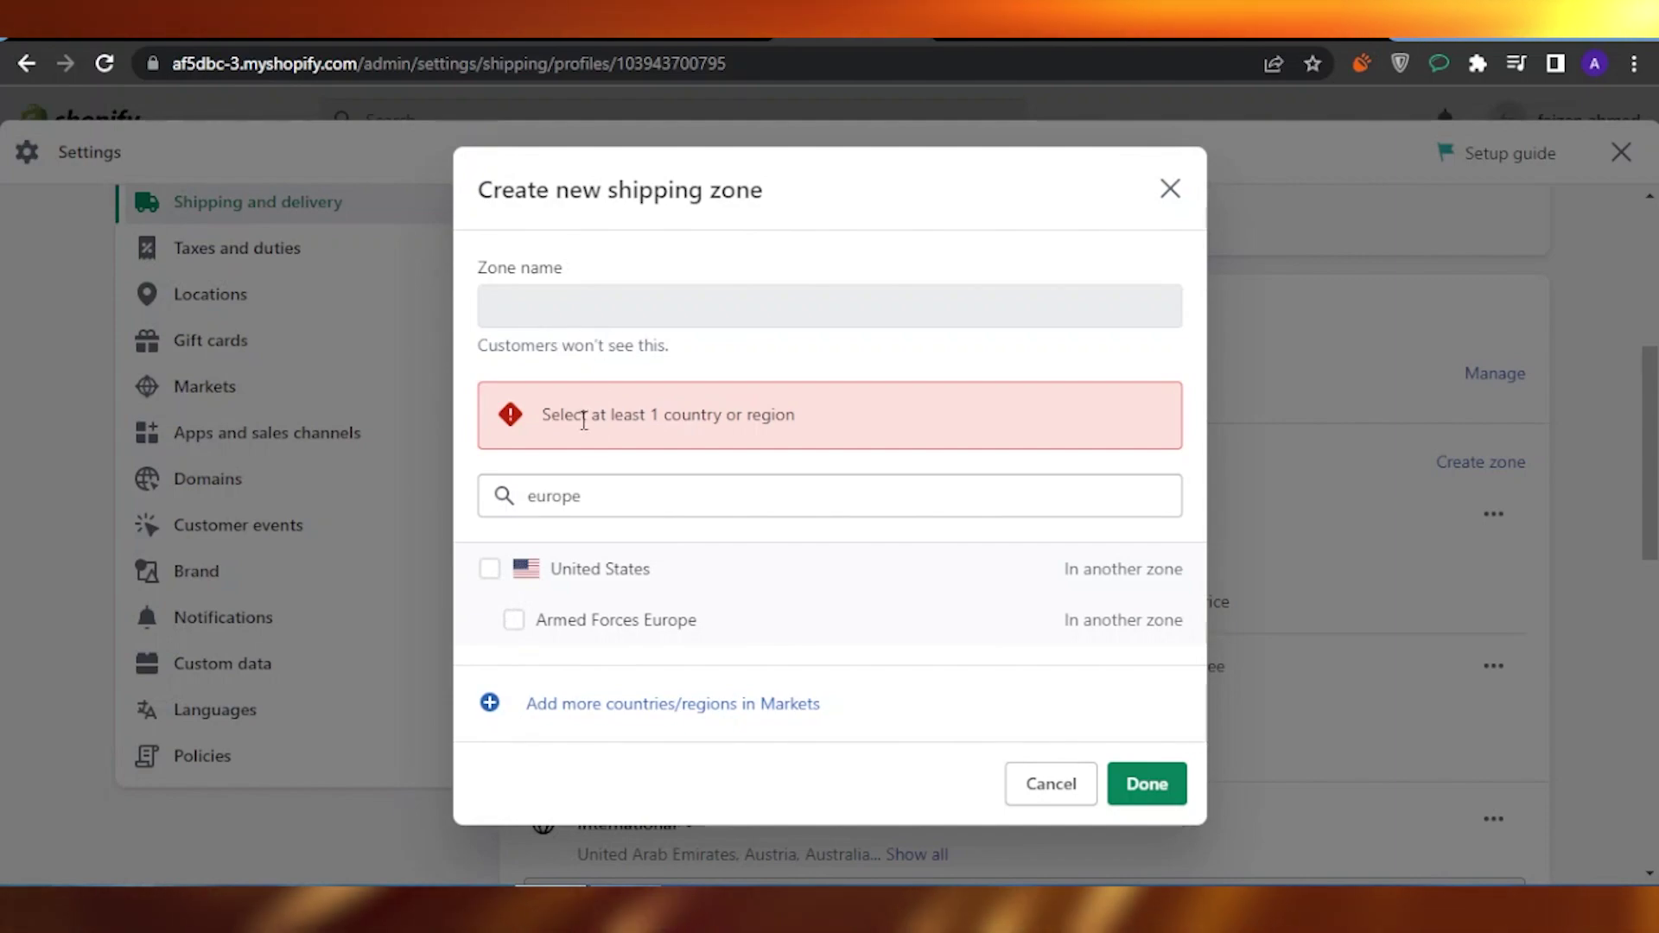
pyautogui.click(1035, 784)
pyautogui.scroll(-5, 1025, 531)
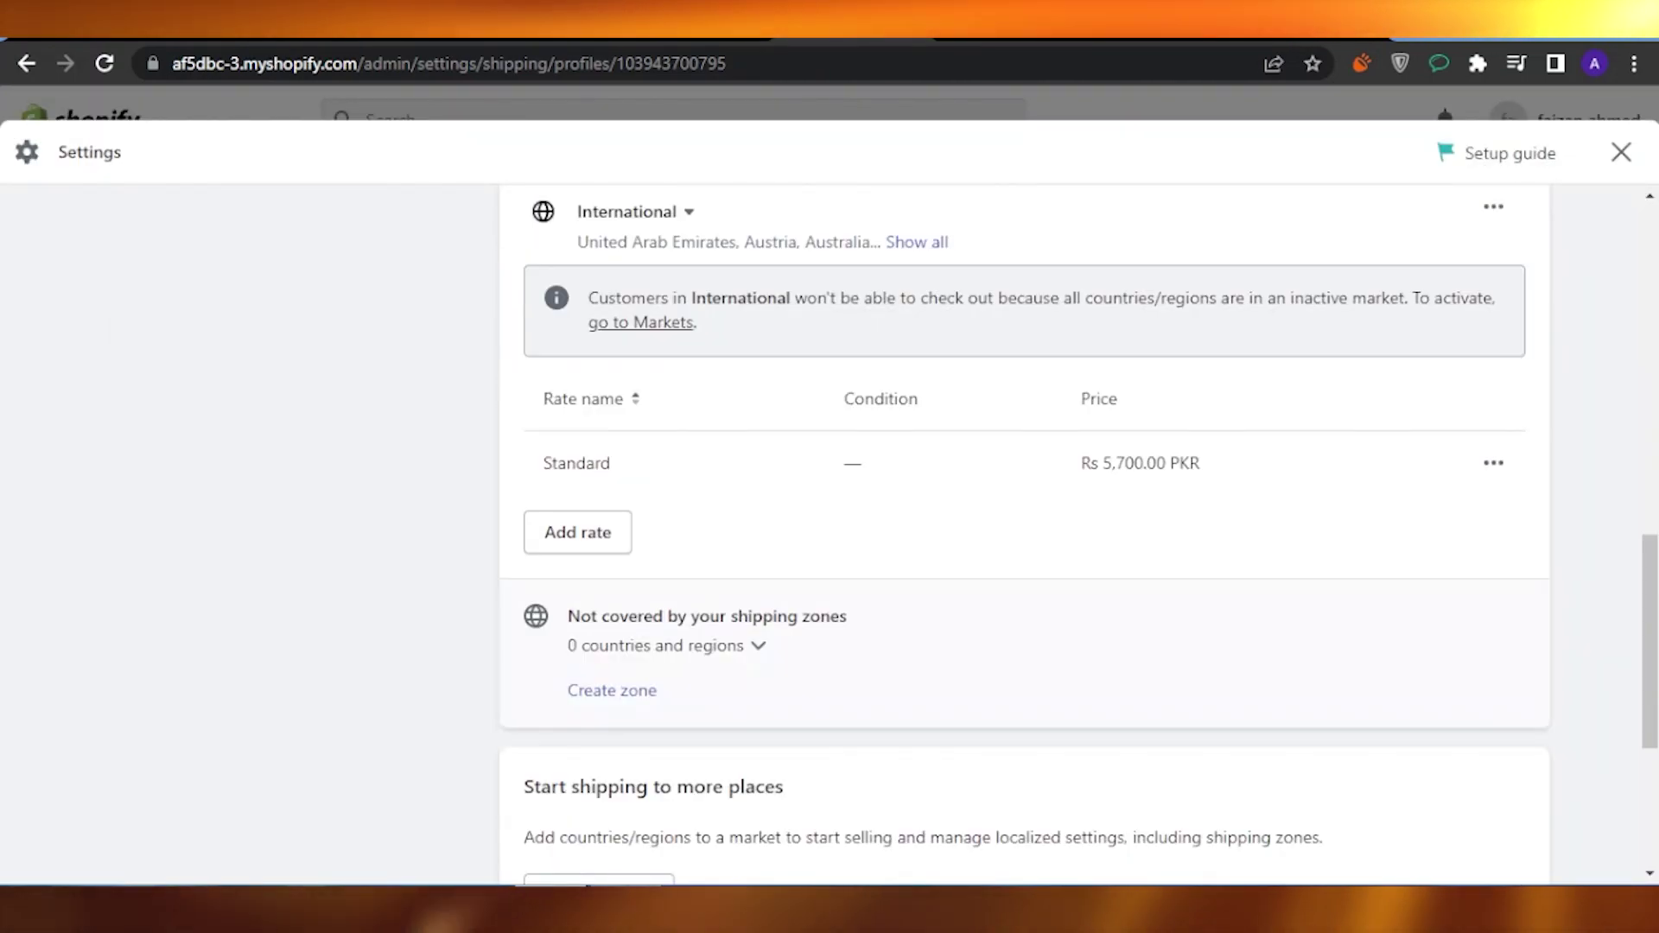
pyautogui.scroll(1, 1024, 532)
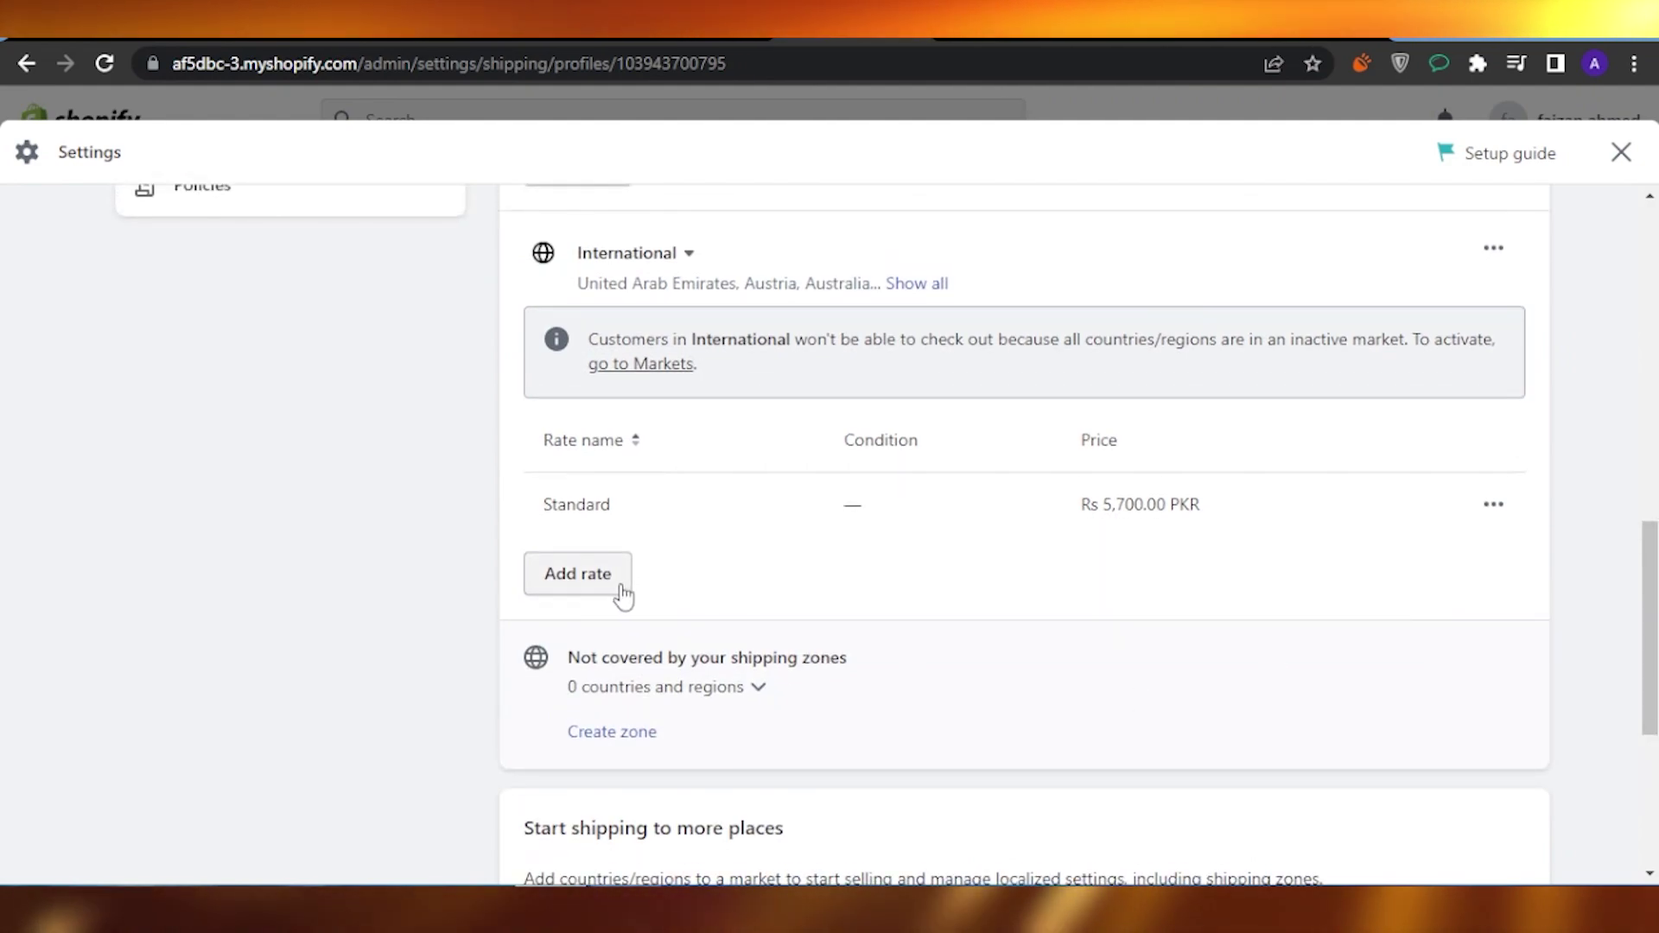
# Start a new rate under the International zone's rate table.
pyautogui.click(573, 590)
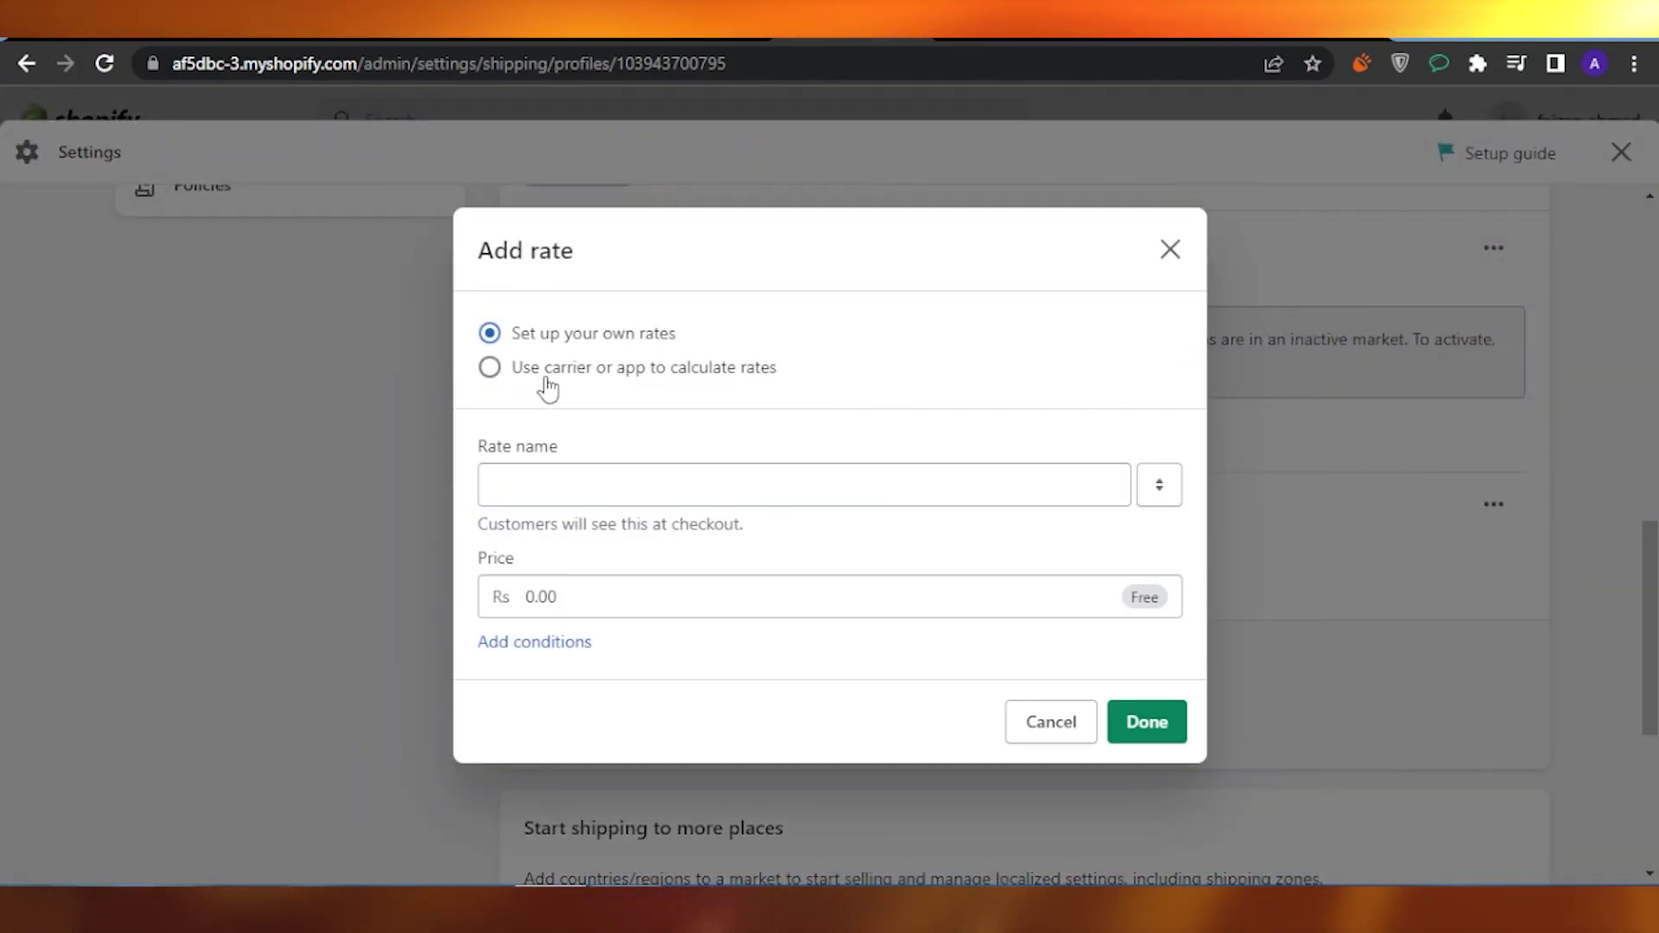
# Name the rate Standard at Rs 10,000 with conditions, then choose carrier-calculated rates.
pyautogui.click(600, 491)
pyautogui.click(572, 546)
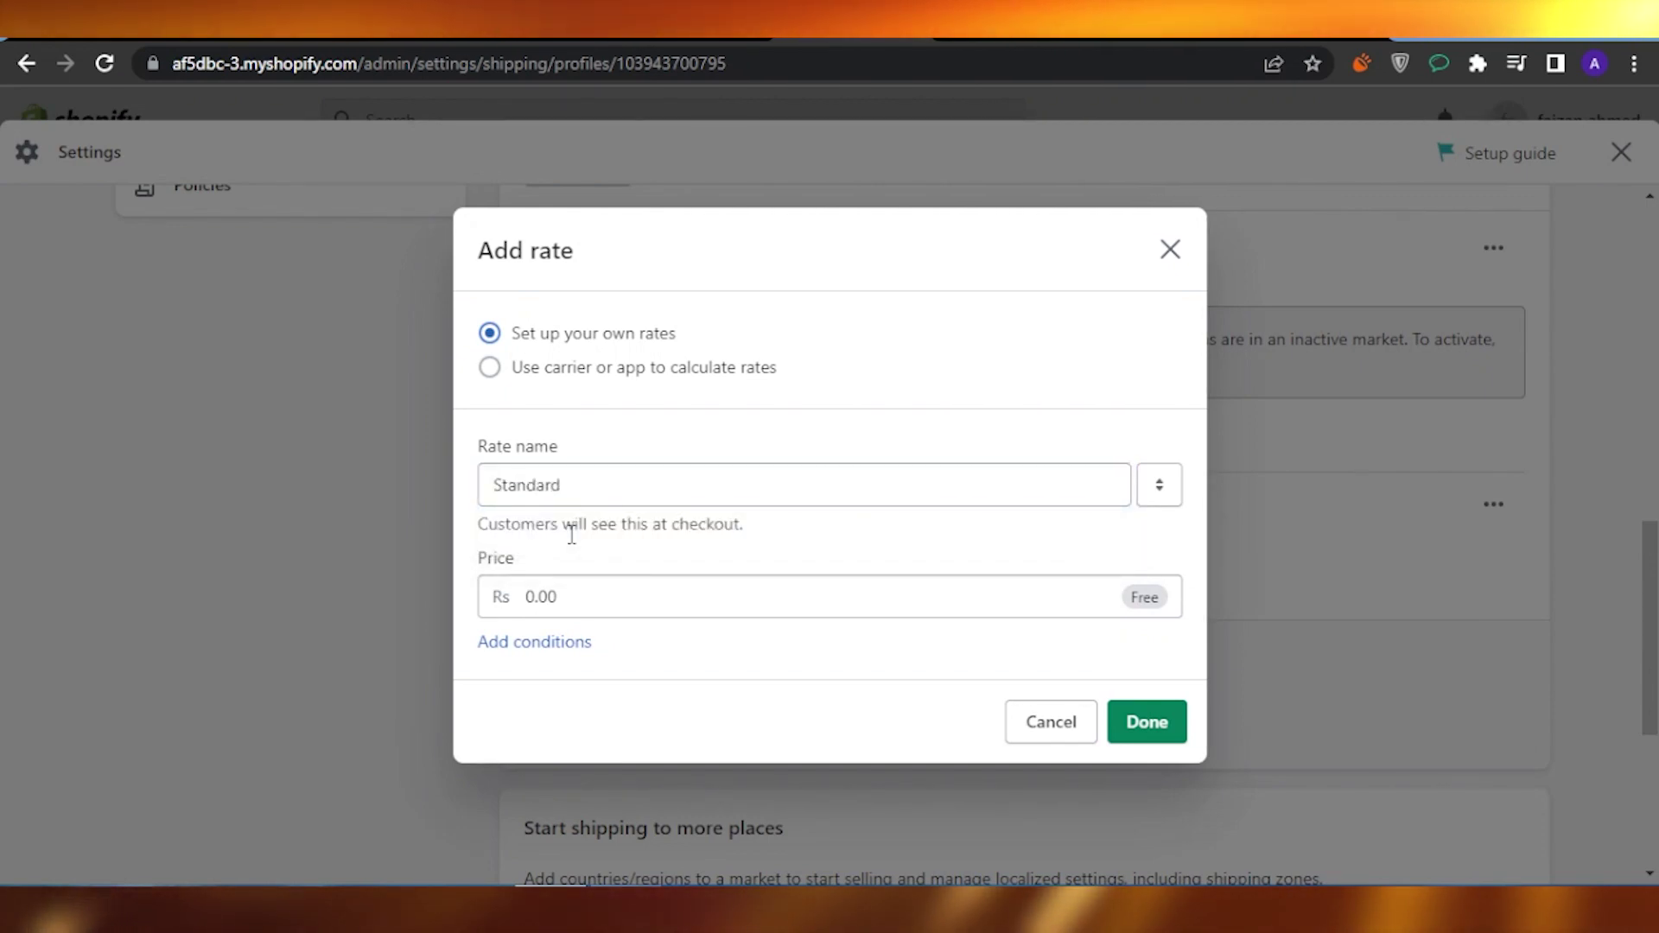
pyautogui.click(587, 587)
pyautogui.write('10000')
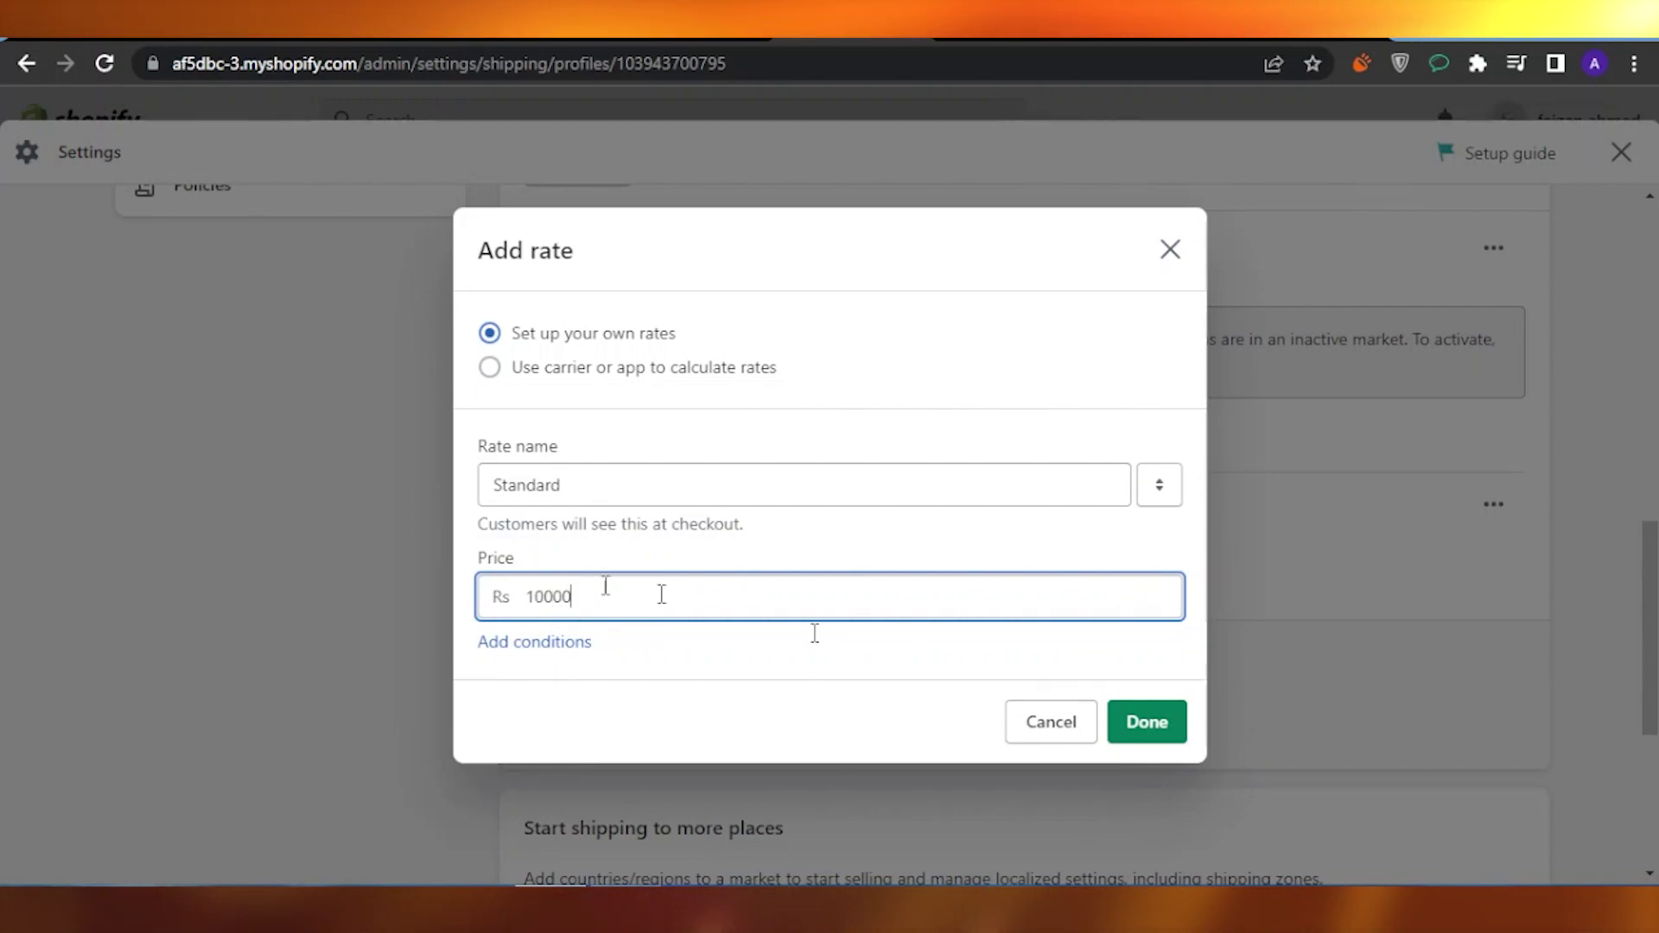
pyautogui.click(523, 642)
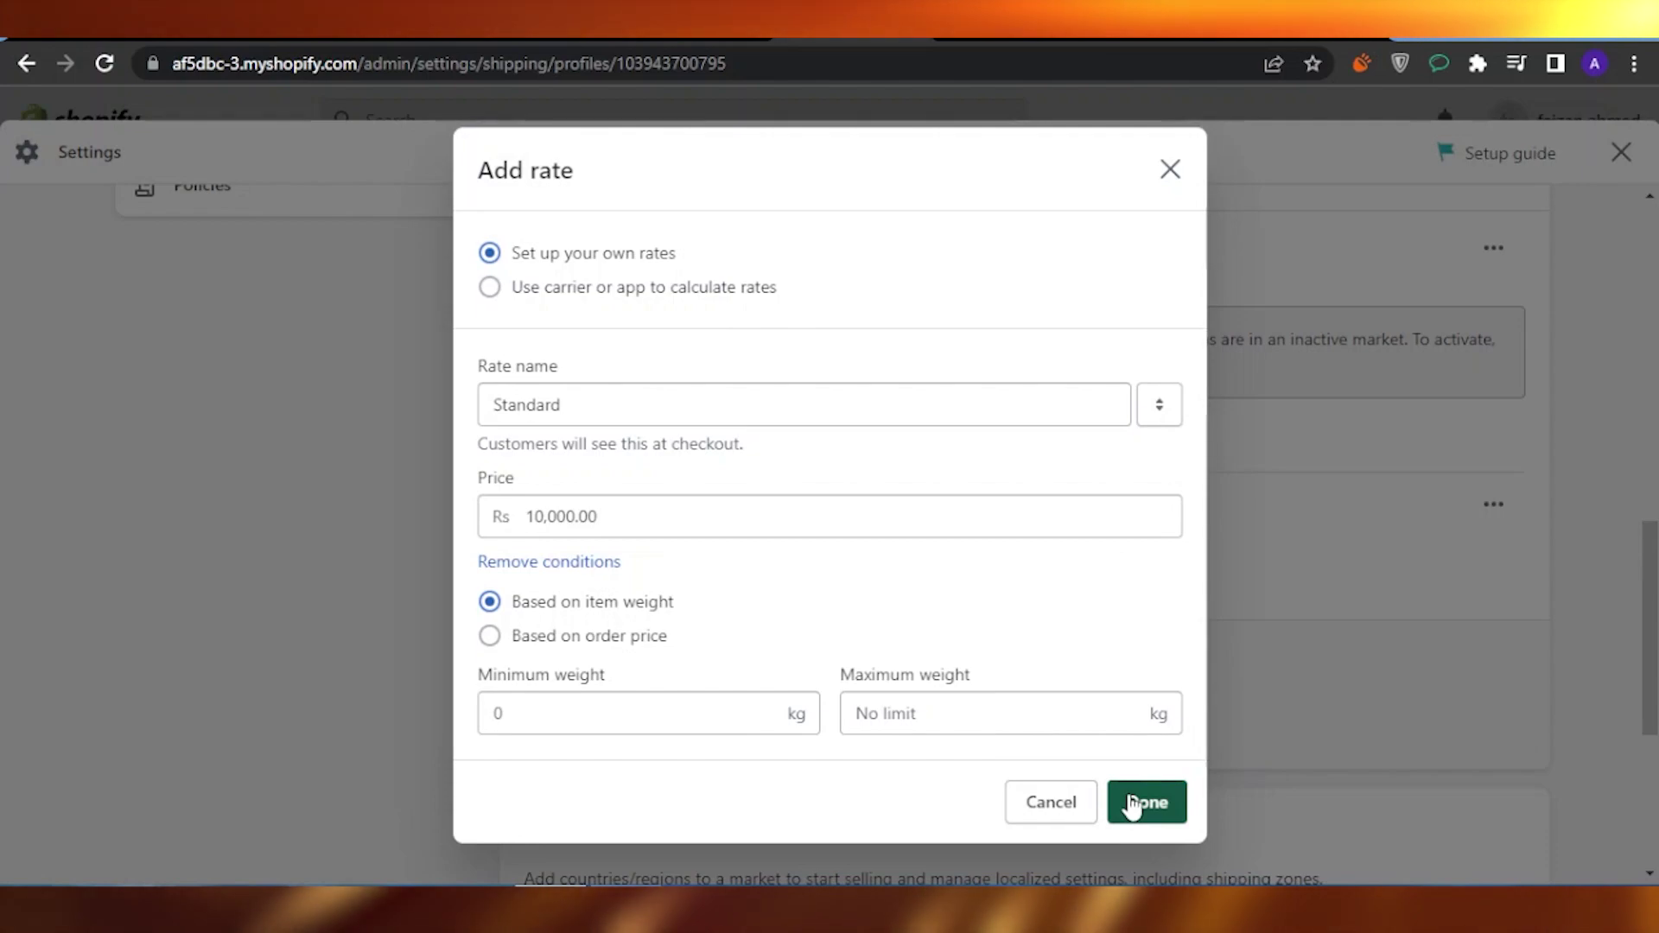
pyautogui.click(490, 289)
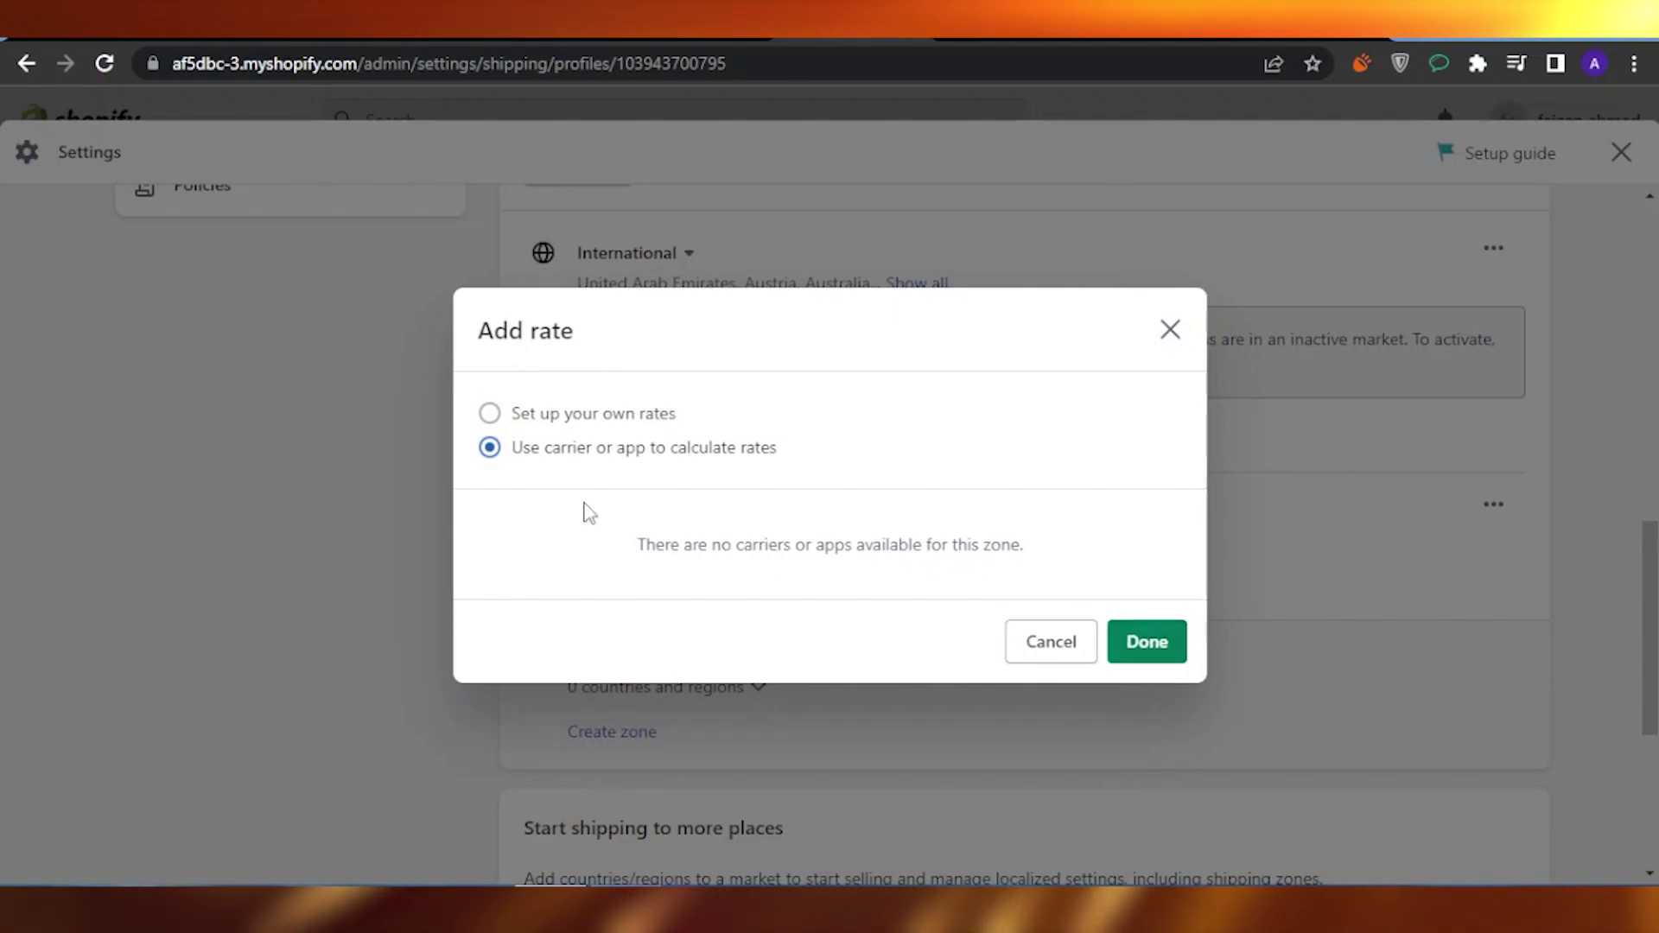
# Switch back to custom rates and fill in the missing Standard rate name.
pyautogui.click(490, 414)
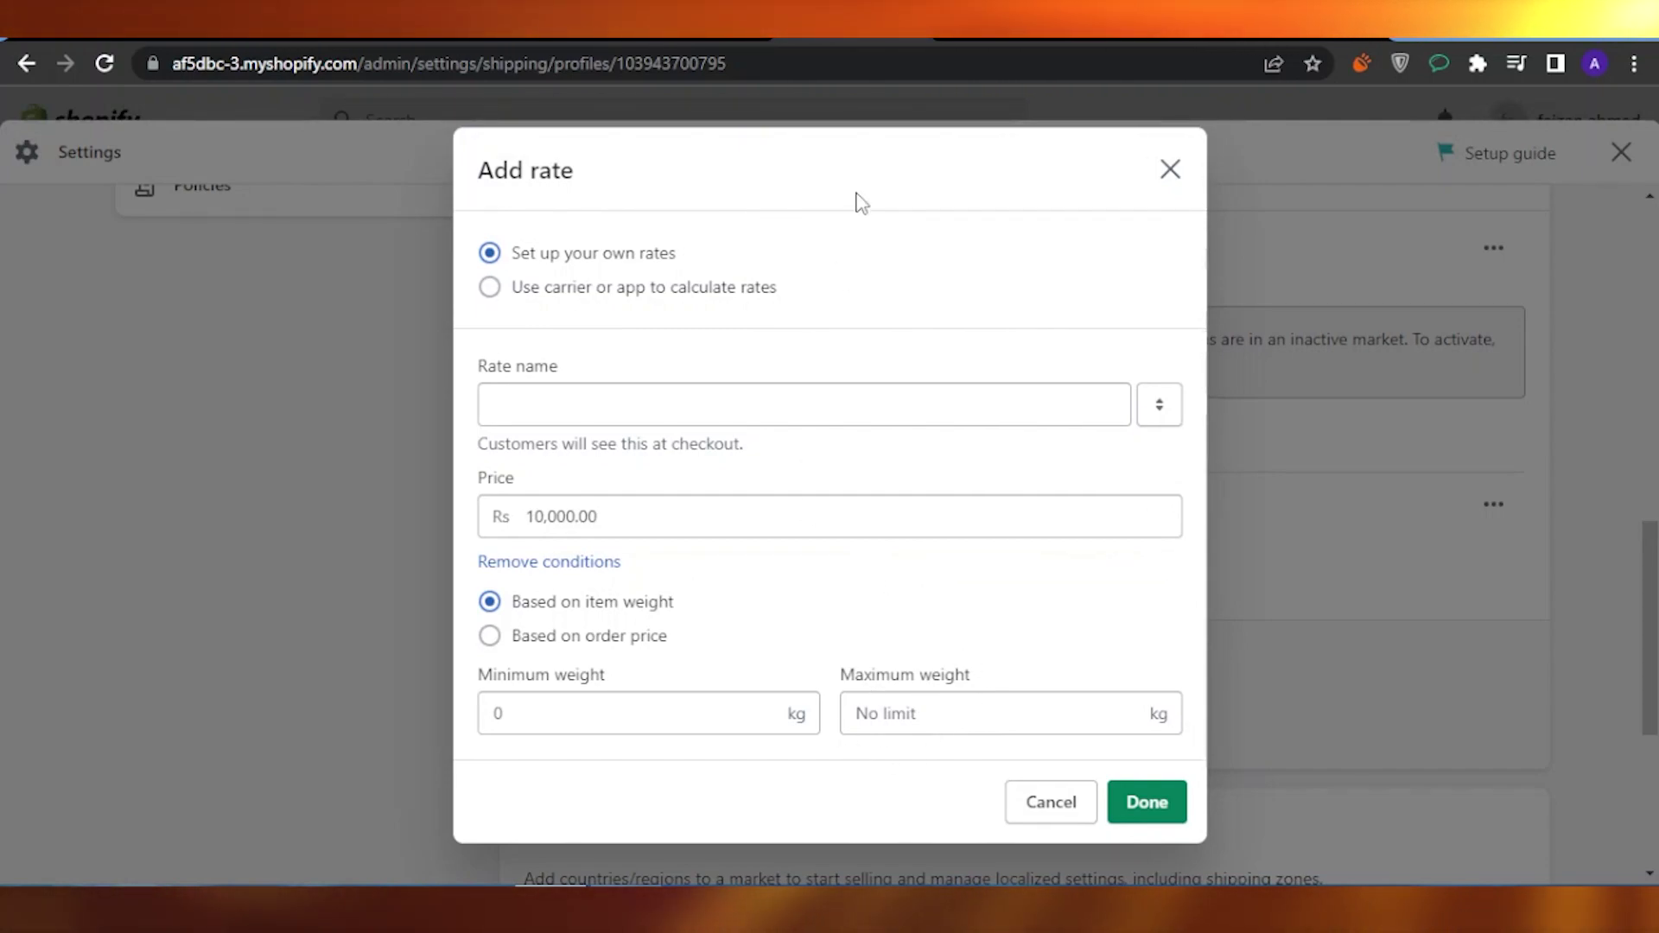
pyautogui.click(1147, 802)
pyautogui.write('Standard')
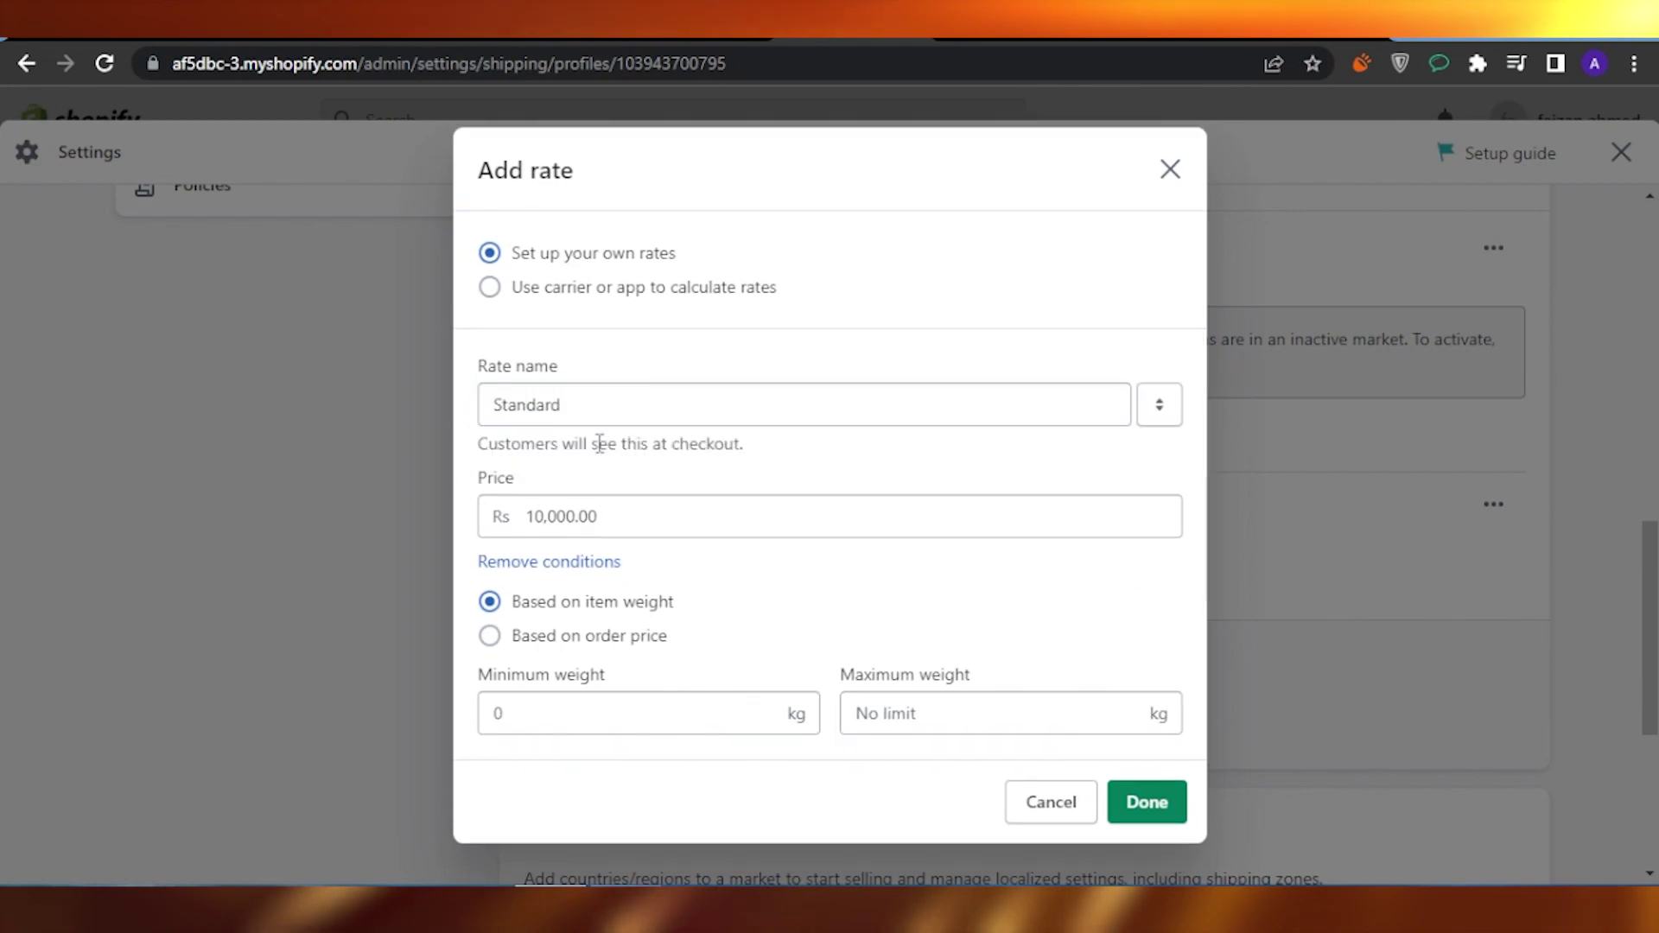
# Confirm the Standard Rs 10,000 rate in the Add rate dialog.
pyautogui.click(1147, 803)
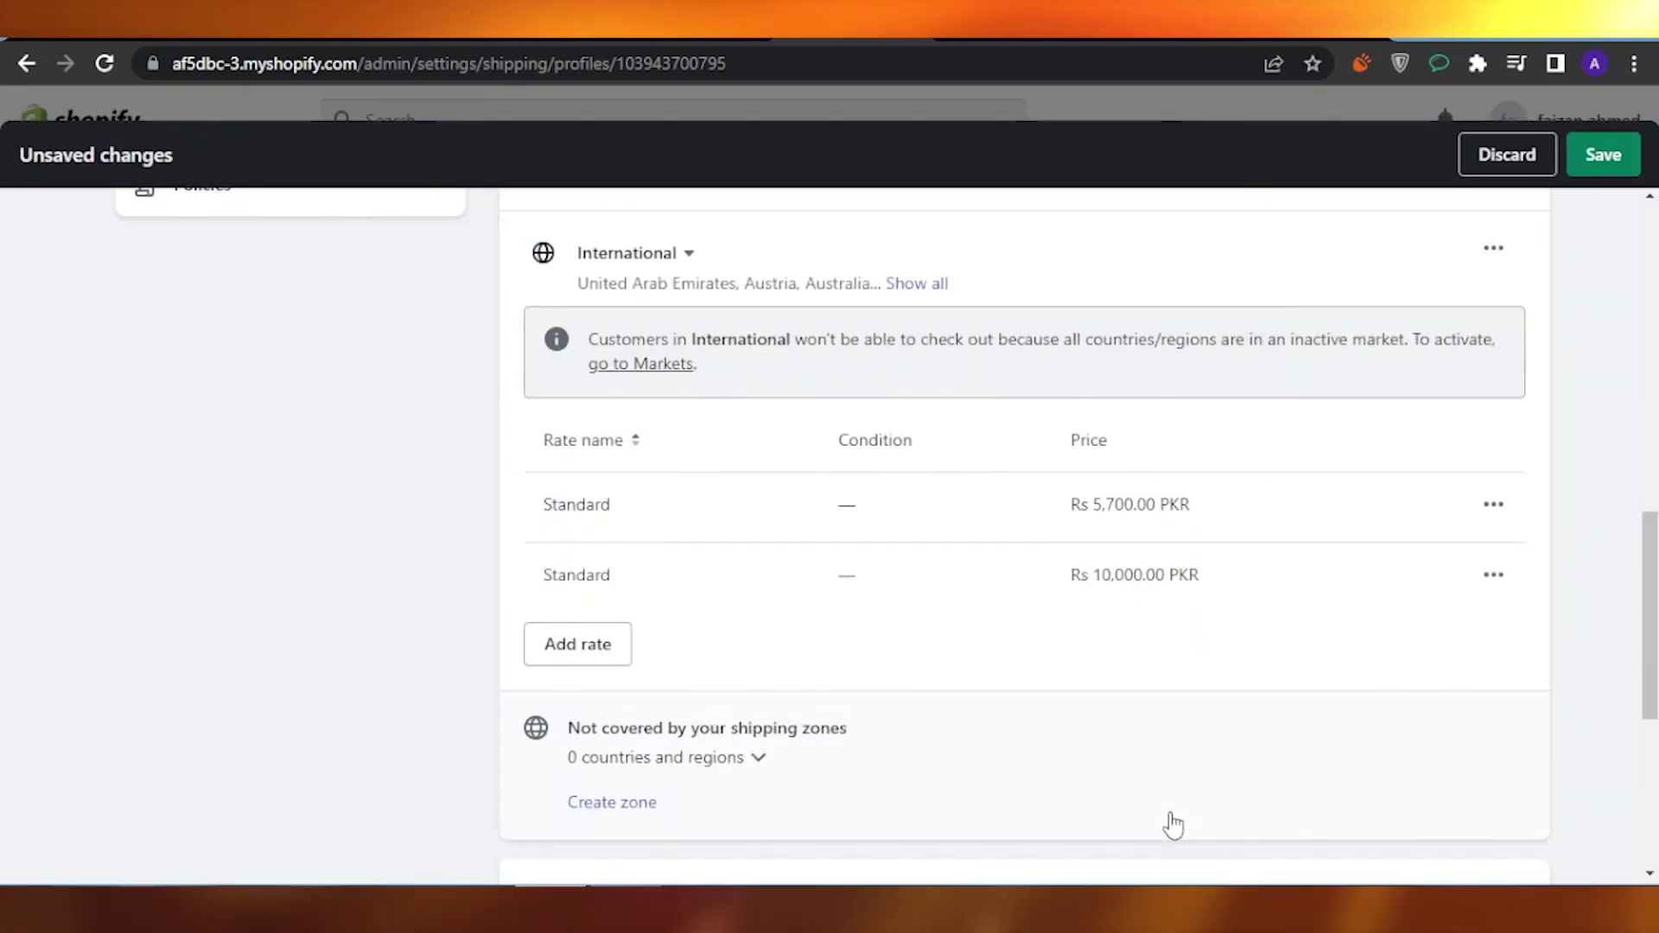
pyautogui.scroll(-4, 1024, 518)
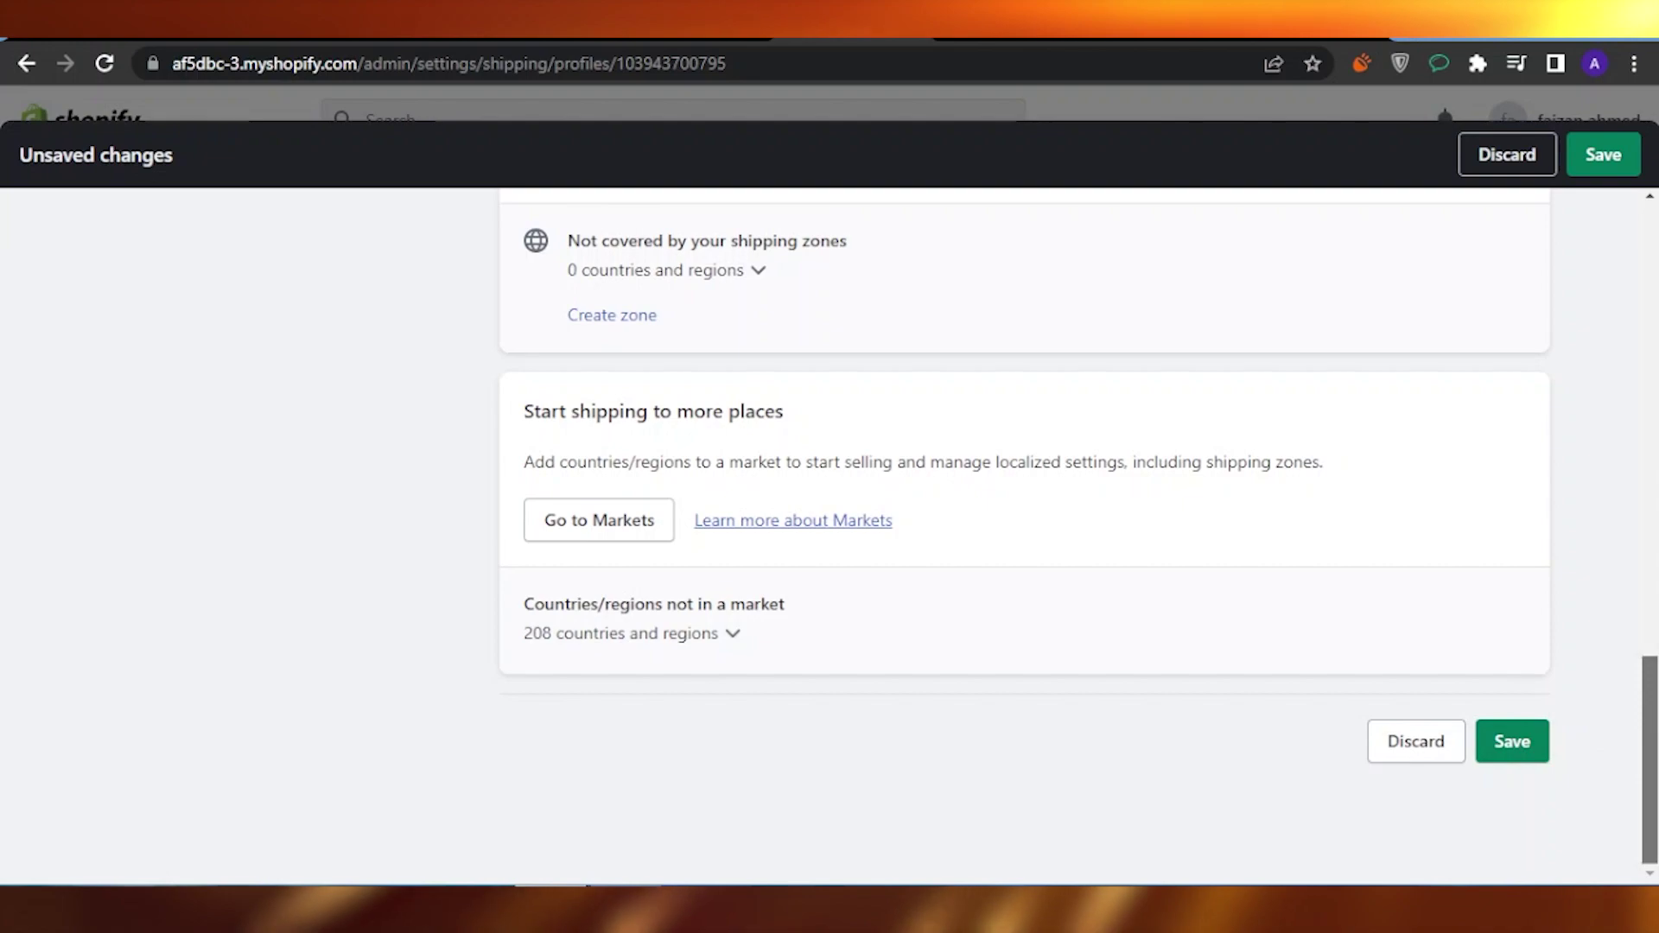
pyautogui.scroll(1, 1024, 519)
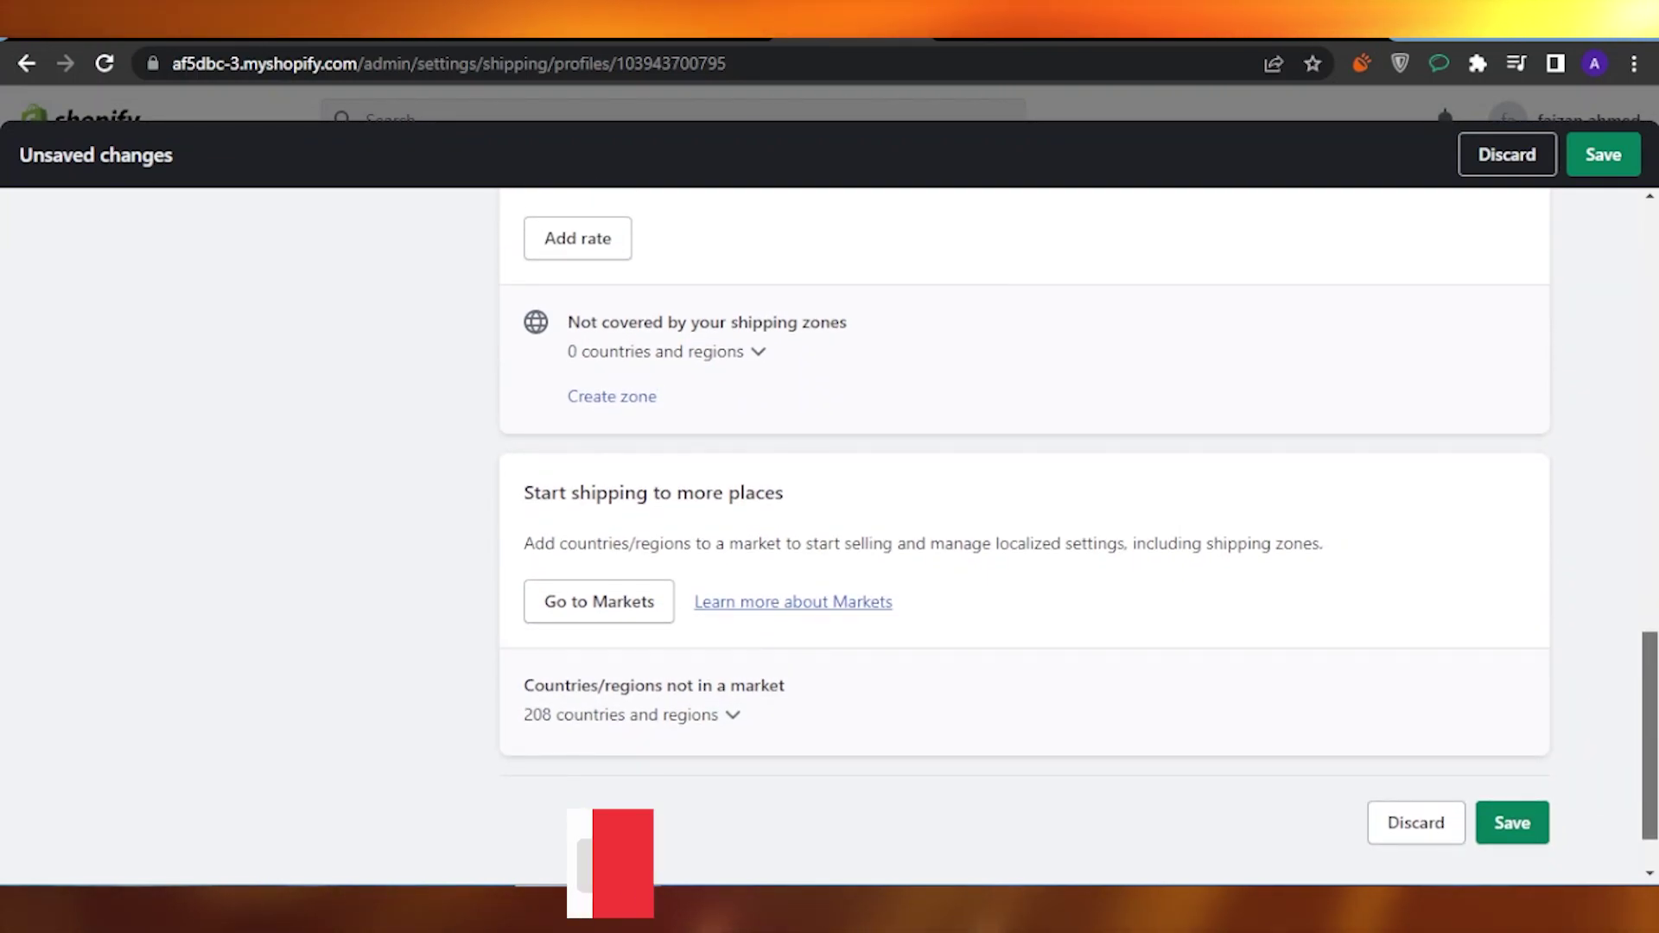